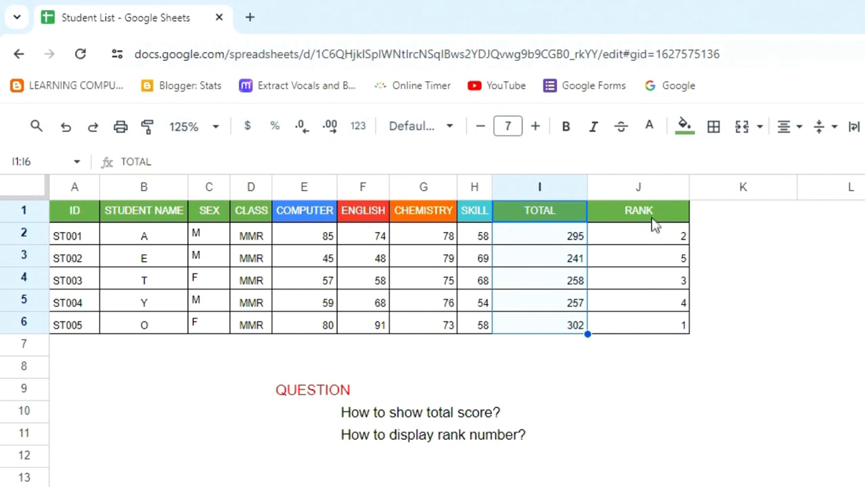
Clear the existing results from the TOTAL and RANK columns in cells I2:J6
{"action": "left_click", "coordinate": [784, 305]}
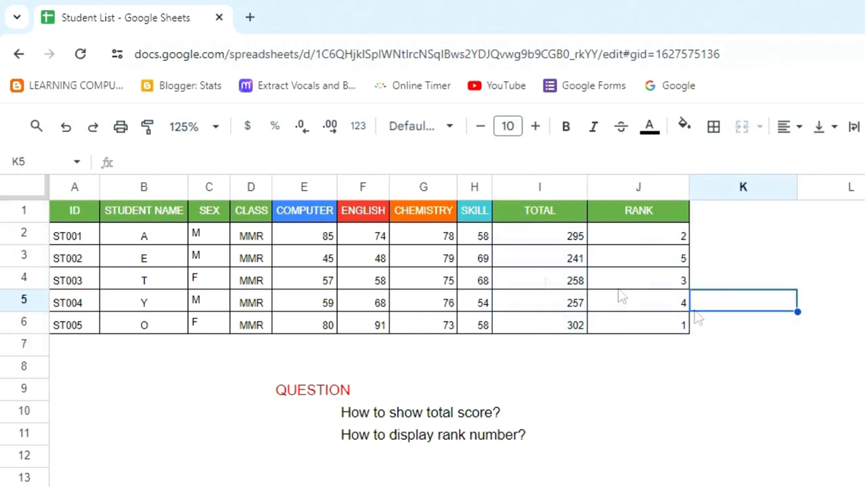
{"action": "left_click", "coordinate": [543, 236]}
{"action": "left_click_drag", "start_coordinate": [543, 236], "coordinate": [669, 324]}
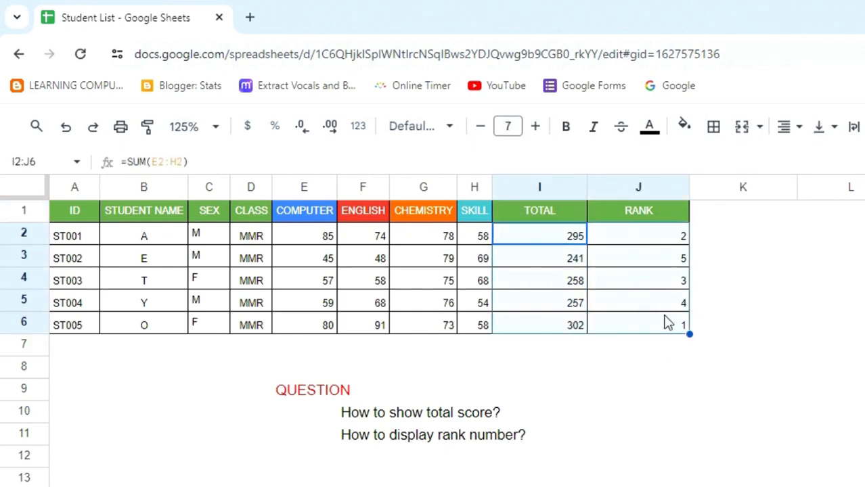
{"action": "key", "text": "Delete"}
{"action": "left_click", "coordinate": [684, 373]}
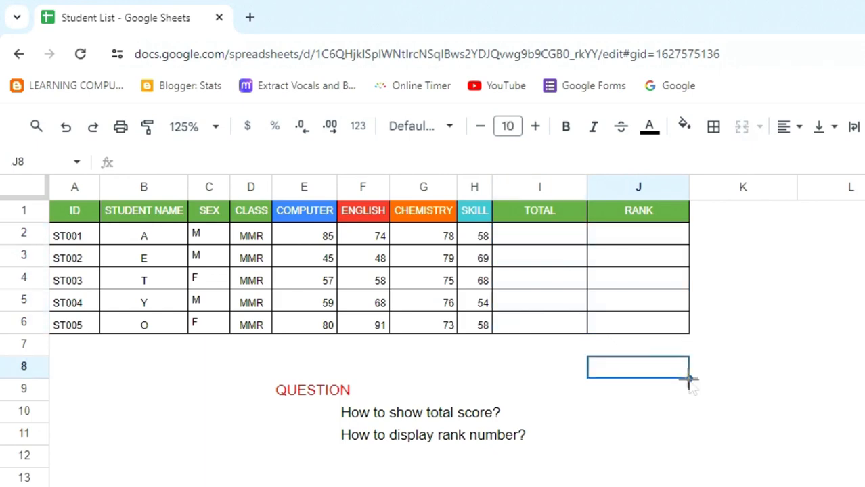
{"action": "left_click_drag", "start_coordinate": [555, 242], "coordinate": [636, 324]}
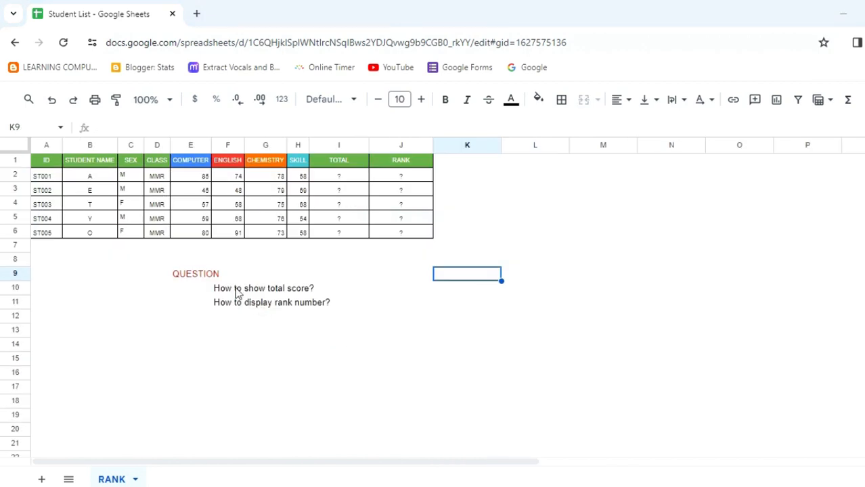
Remove the question-mark placeholders from the TOTAL column in cells I2:I6
{"action": "left_click", "coordinate": [237, 292]}
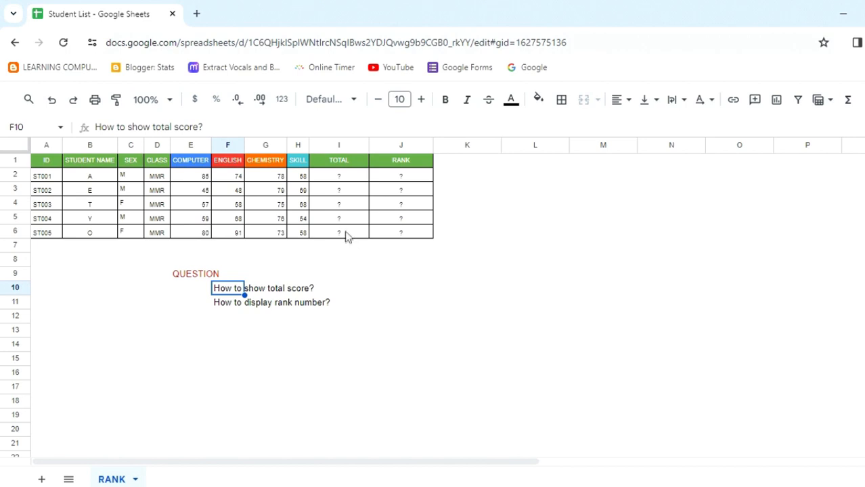
{"action": "left_click_drag", "start_coordinate": [352, 176], "coordinate": [348, 231]}
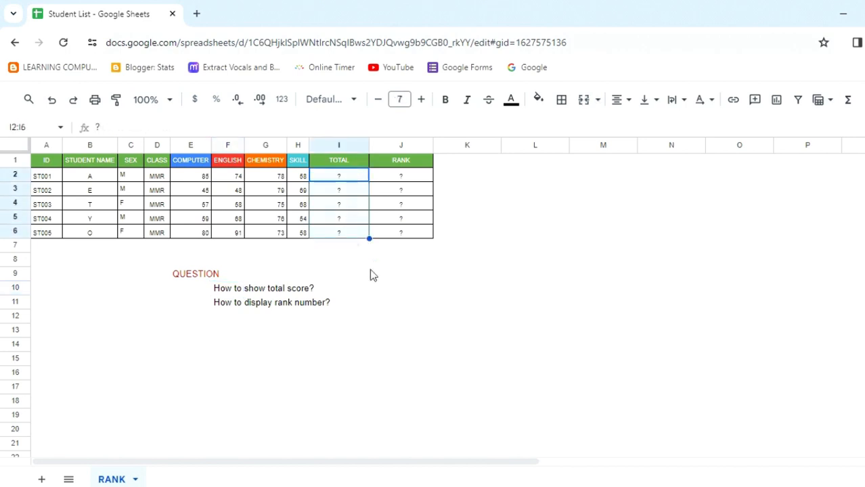
{"action": "key", "text": "Delete"}
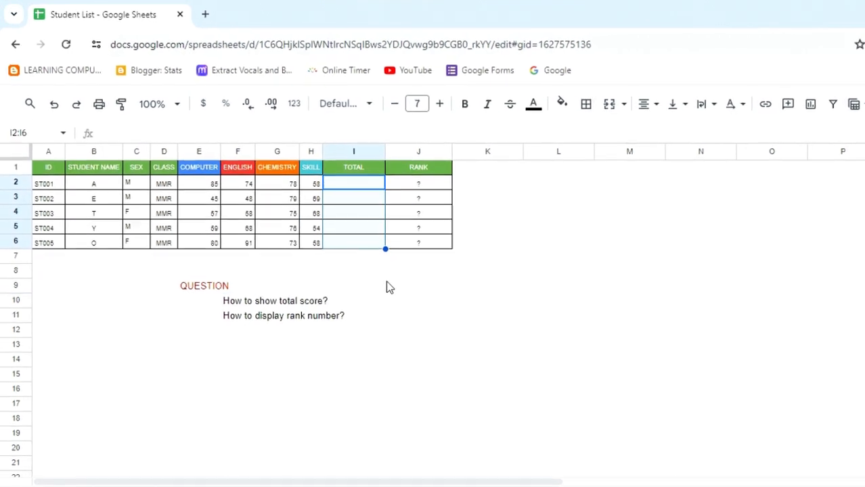
{"action": "left_click", "coordinate": [393, 291]}
Enter the formula =sum(E2:H2) in cell I2 to total the first student's four subject scores
{"action": "left_click", "coordinate": [374, 188]}
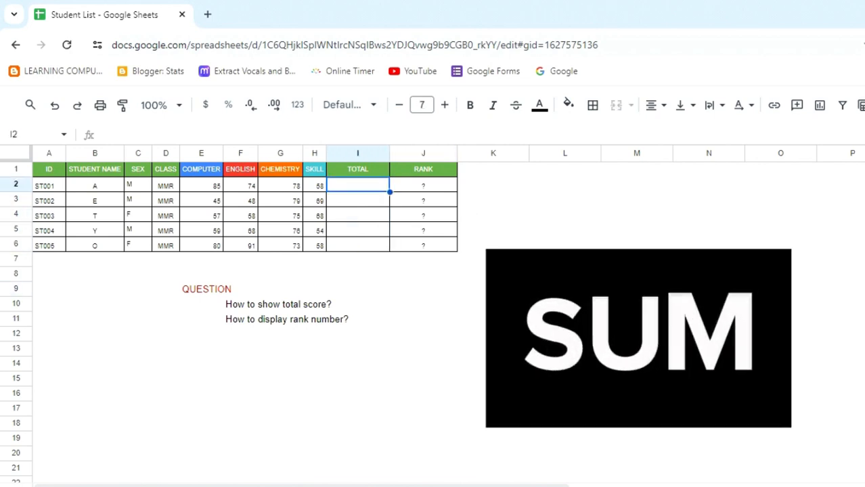
{"action": "type", "text": "="}
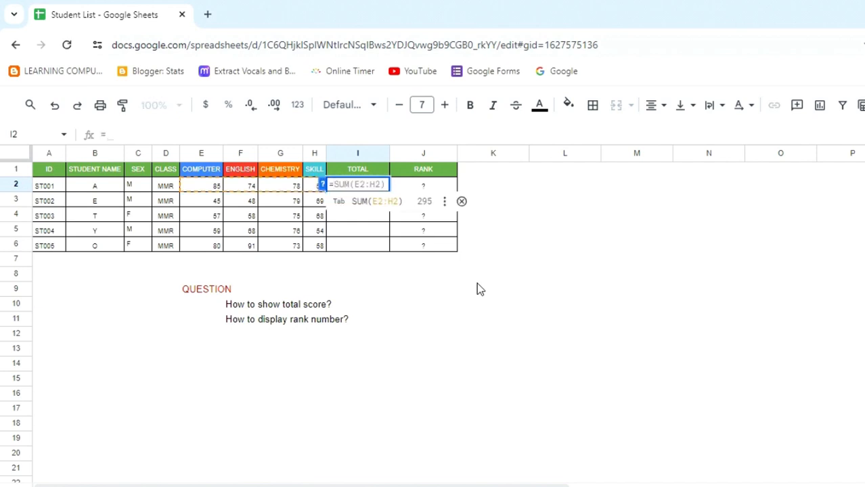
{"action": "type", "text": "sum"}
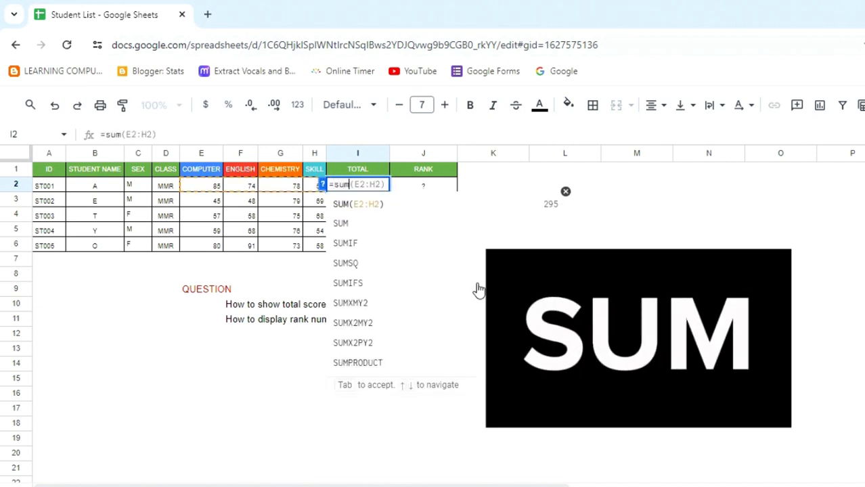
{"action": "type", "text": "("}
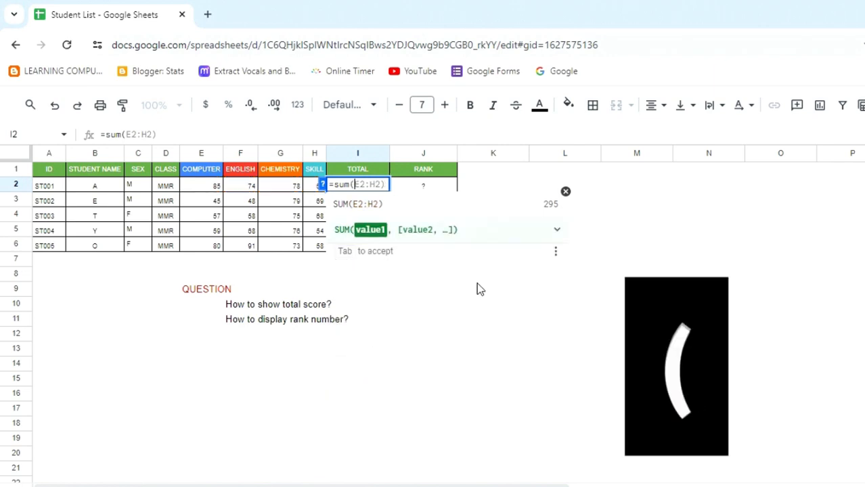
{"action": "left_click_drag", "start_coordinate": [212, 193], "coordinate": [315, 186]}
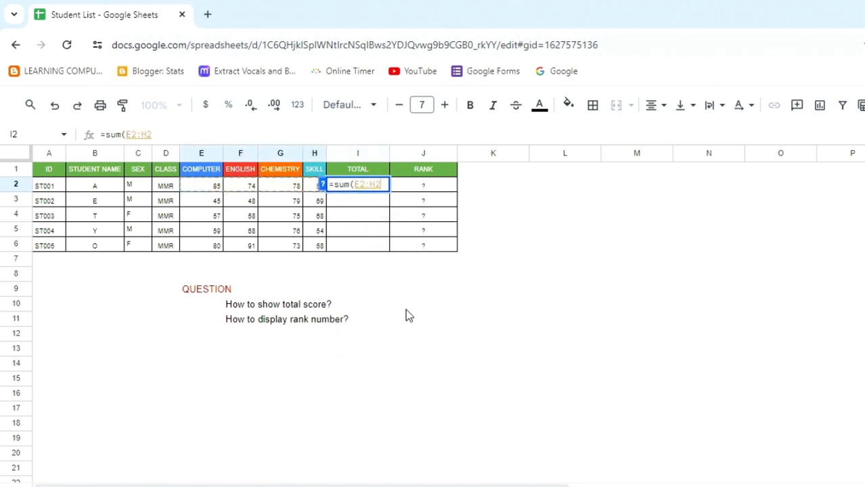
{"action": "type", "text": ")"}
{"action": "key", "text": "Return"}
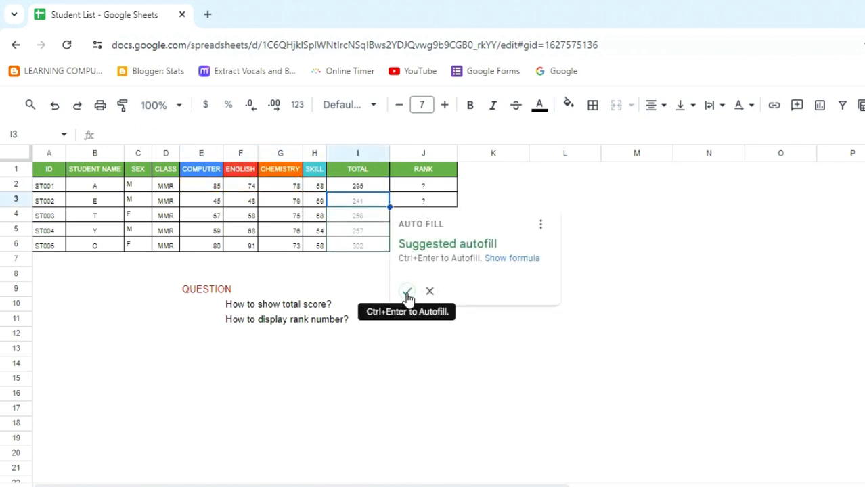
Accept the suggested autofill to extend the total formula to the remaining students in I3:I6
{"action": "left_click", "coordinate": [406, 294]}
{"action": "left_click", "coordinate": [489, 312]}
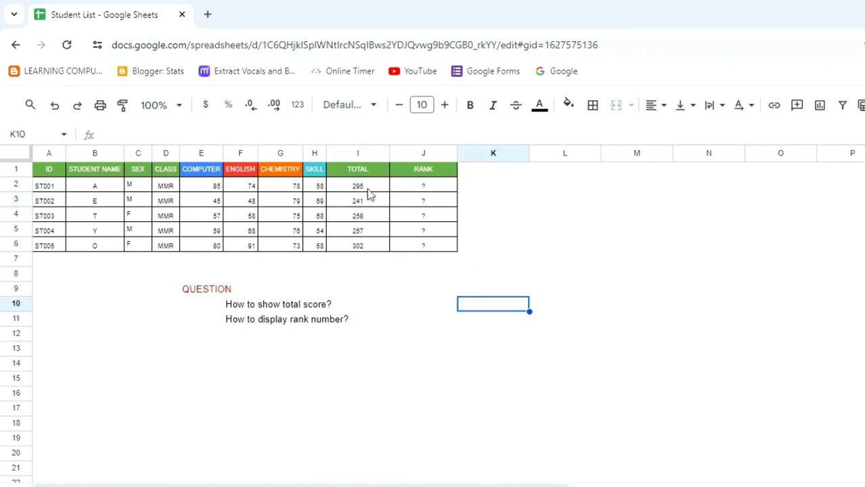
{"action": "left_click_drag", "start_coordinate": [366, 187], "coordinate": [372, 249]}
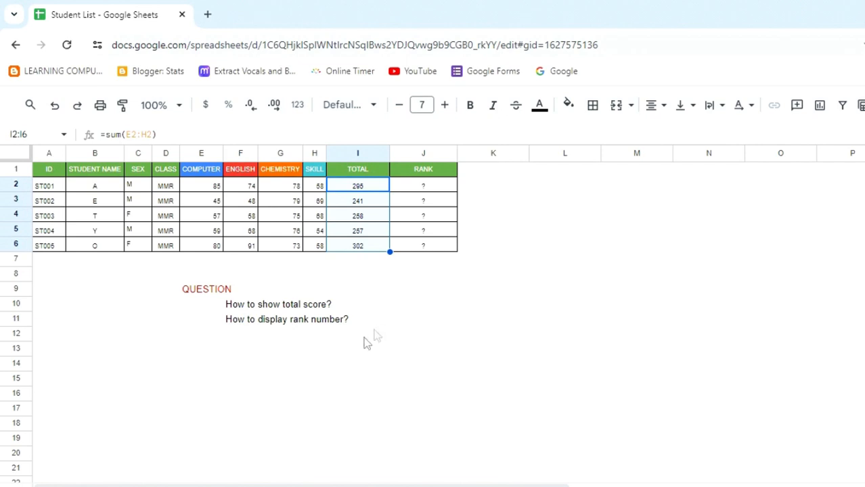
Remove the question-mark placeholders from the RANK column in cells J2:J6
{"action": "left_click", "coordinate": [241, 321]}
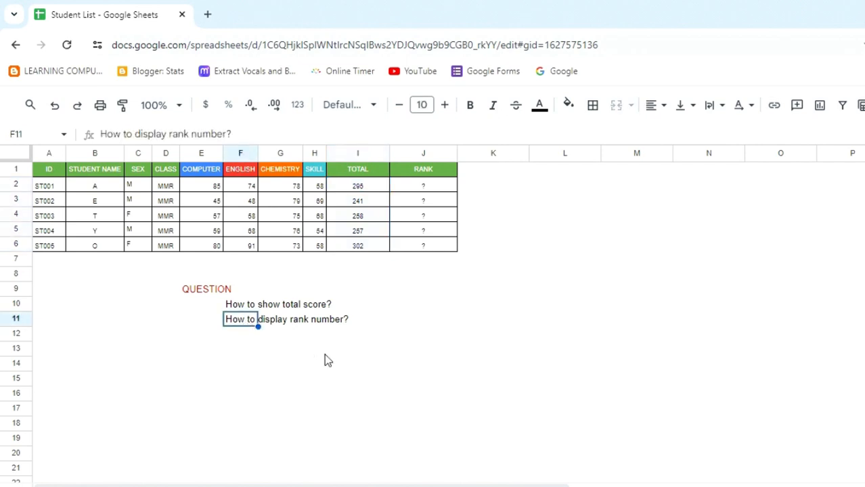
{"action": "left_click_drag", "start_coordinate": [423, 186], "coordinate": [431, 246]}
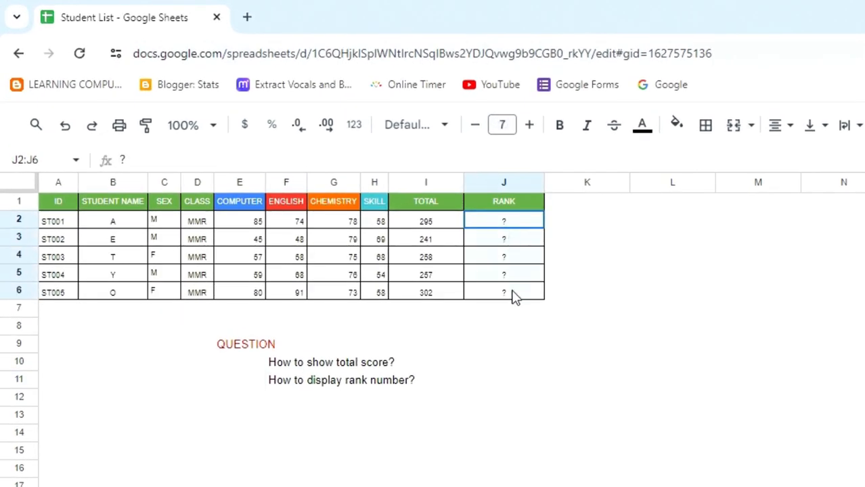
{"action": "key", "text": "Delete"}
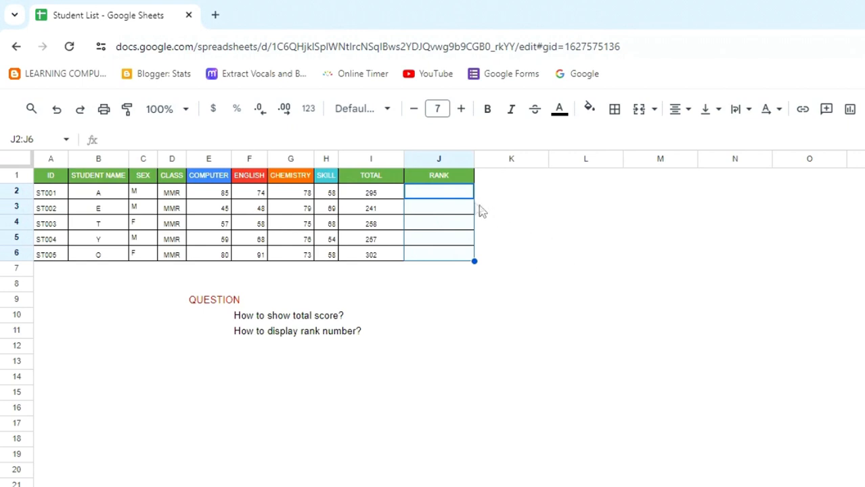
Enter the formula =rank(I2,$I$2:$I$6,0) in cell J2 to rank the first student's total, using an absolute range
{"action": "left_click", "coordinate": [391, 197]}
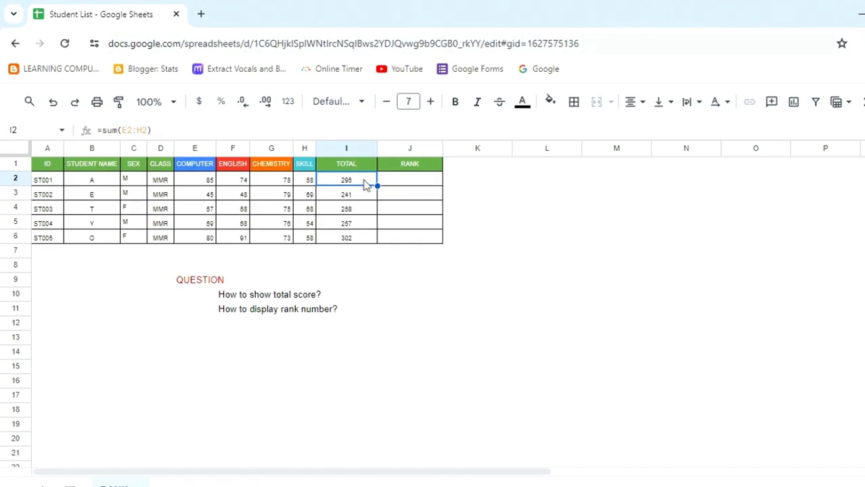
{"action": "left_click", "coordinate": [415, 184]}
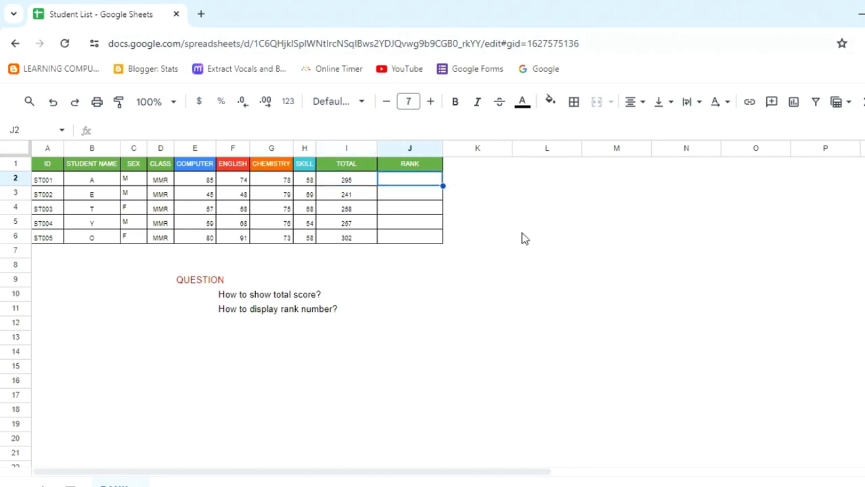
{"action": "type", "text": "="}
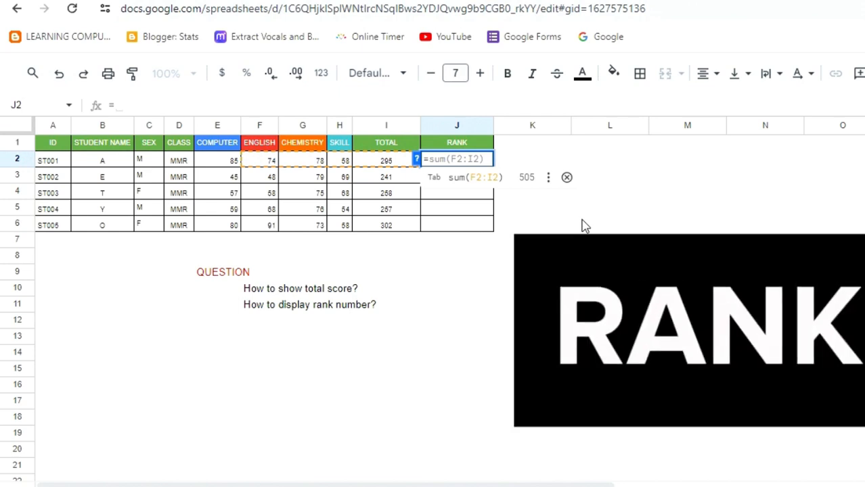
{"action": "type", "text": "rank"}
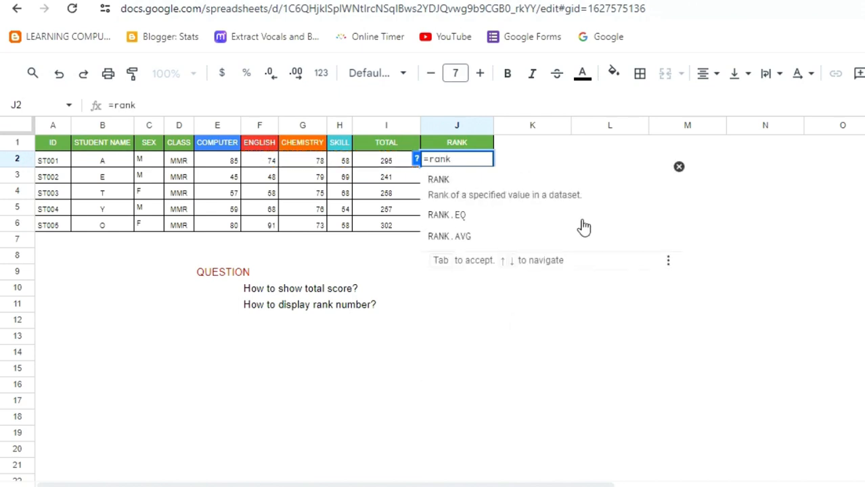
{"action": "type", "text": "("}
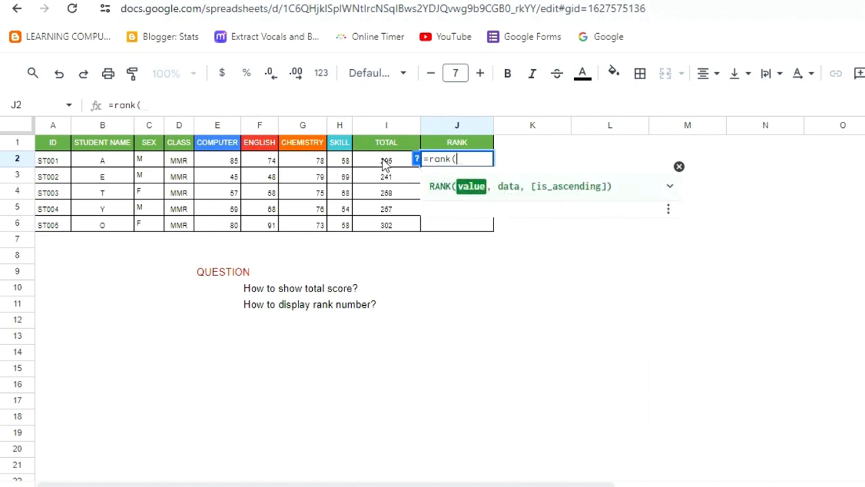
{"action": "left_click", "coordinate": [383, 166]}
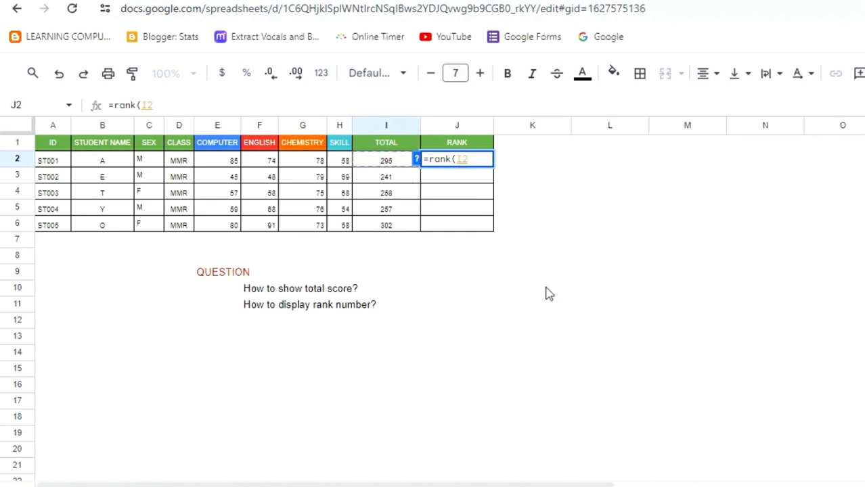
{"action": "type", "text": ","}
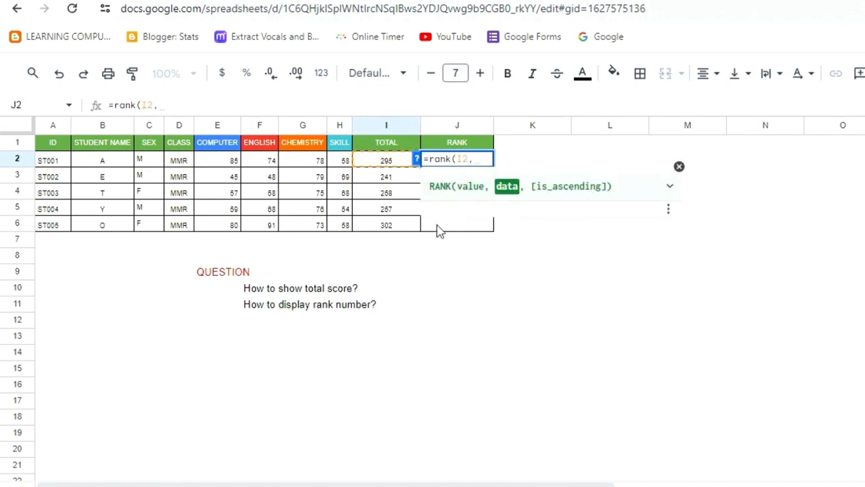
{"action": "left_click_drag", "start_coordinate": [382, 164], "coordinate": [386, 225]}
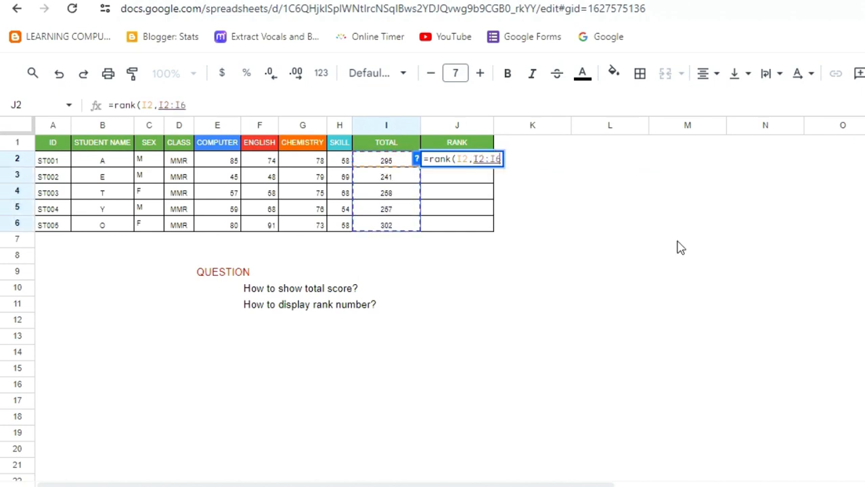
{"action": "key", "text": "F4"}
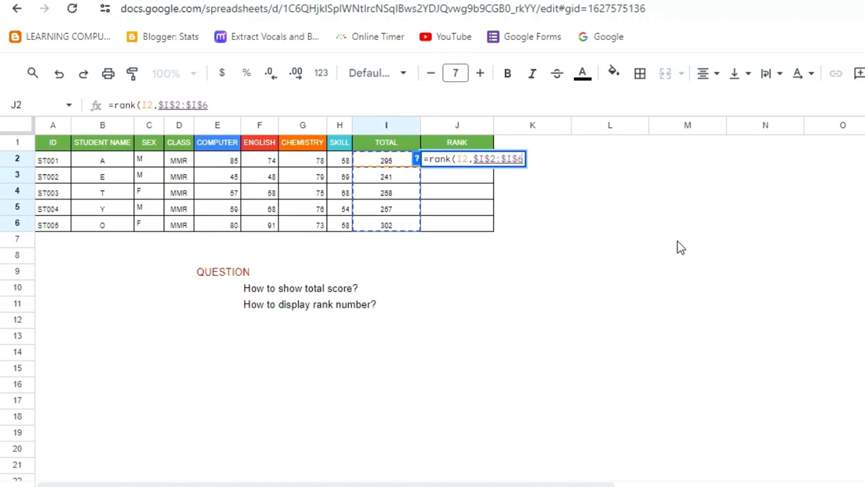
{"action": "type", "text": ","}
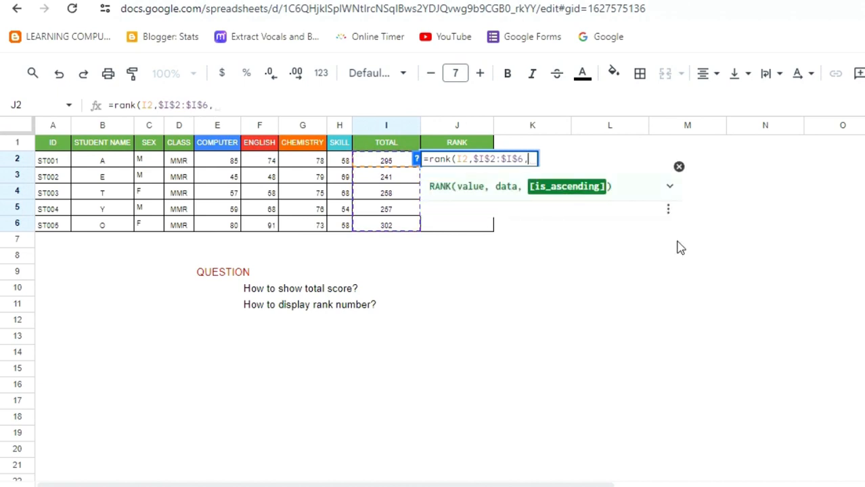
{"action": "type", "text": "0)"}
{"action": "key", "text": "Return"}
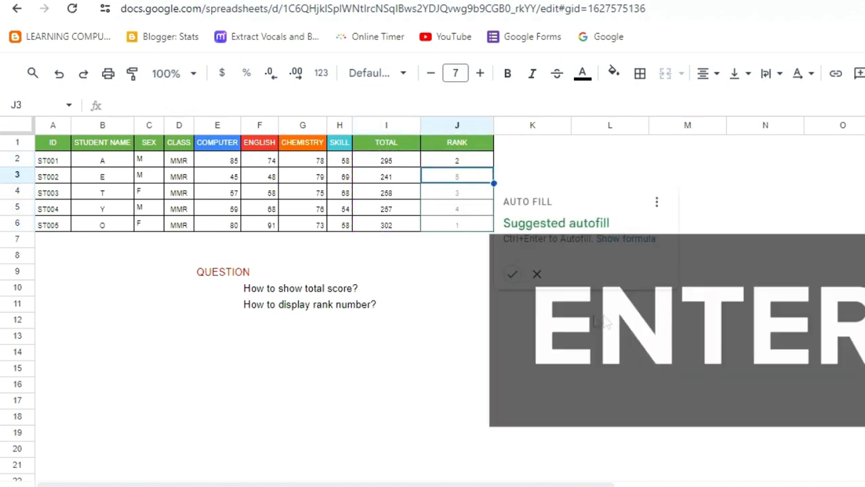
Accept the suggested autofill to extend the rank formula to the remaining students in J3:J6
{"action": "left_click", "coordinate": [513, 276]}
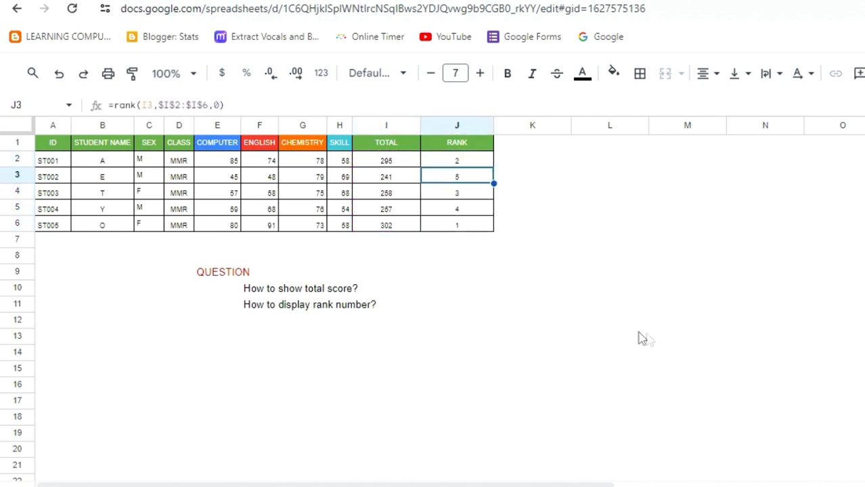
{"action": "left_click", "coordinate": [564, 242]}
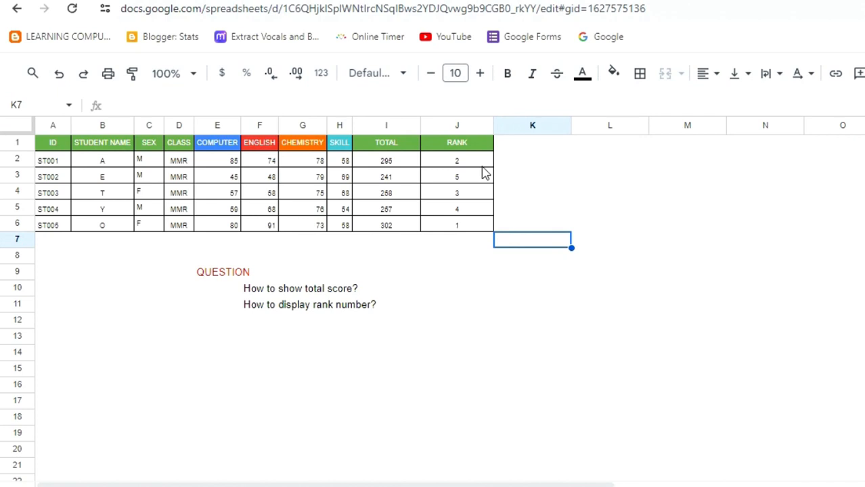
Compare the ranks of students ST005 and ST002 with their total scores
{"action": "left_click", "coordinate": [479, 224]}
{"action": "left_click", "coordinate": [406, 229]}
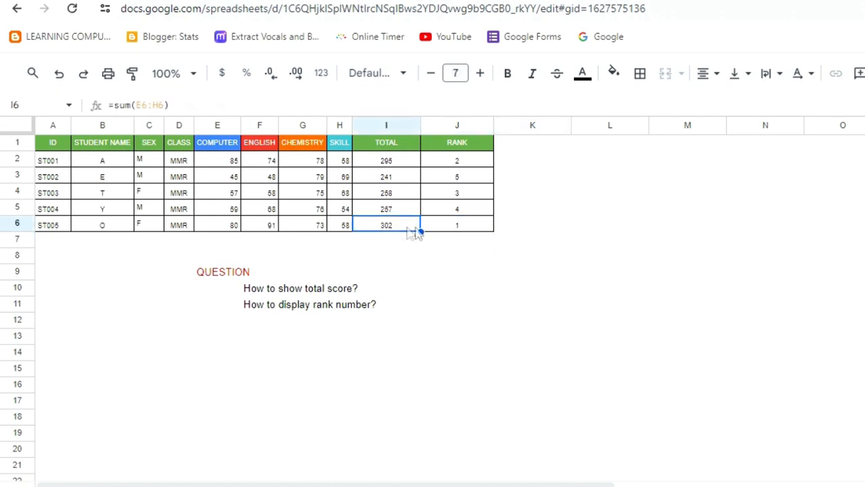
{"action": "left_click", "coordinate": [445, 229]}
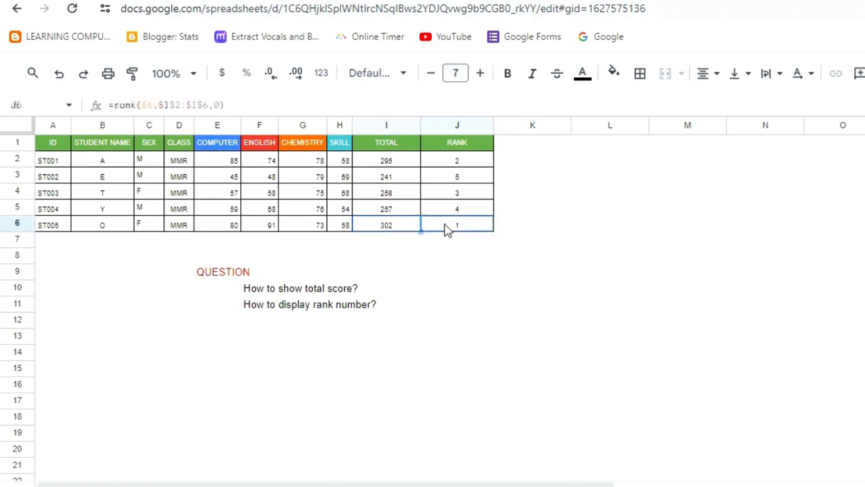
{"action": "left_click", "coordinate": [459, 179]}
{"action": "left_click", "coordinate": [400, 183]}
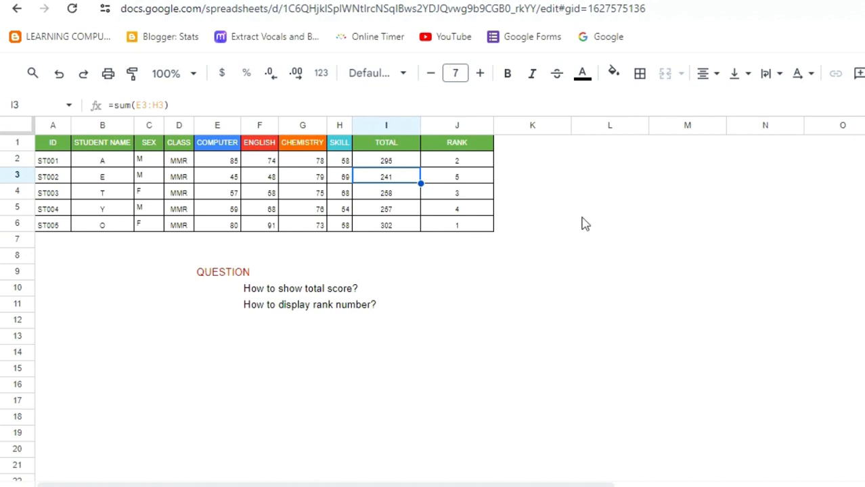
{"action": "left_click", "coordinate": [557, 257]}
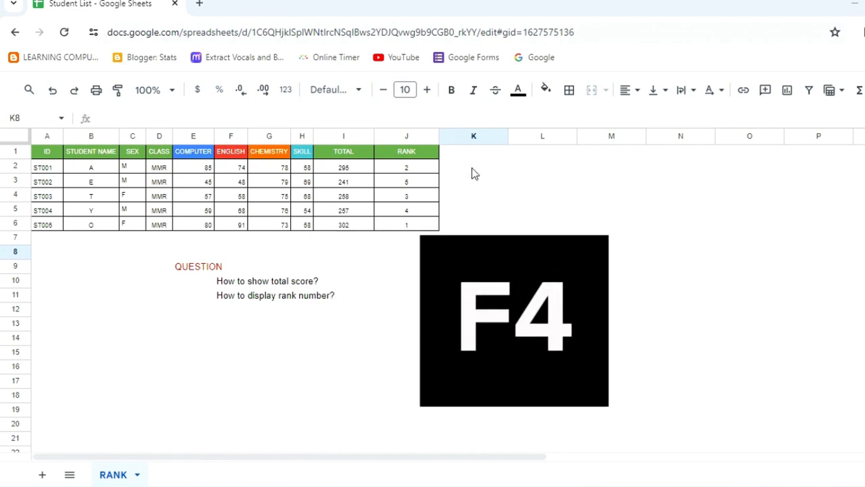
Enter the formula =rank(I2,I2:I6,0) in cell K2 to rank the first student's total with a relative range
{"action": "left_click", "coordinate": [473, 171]}
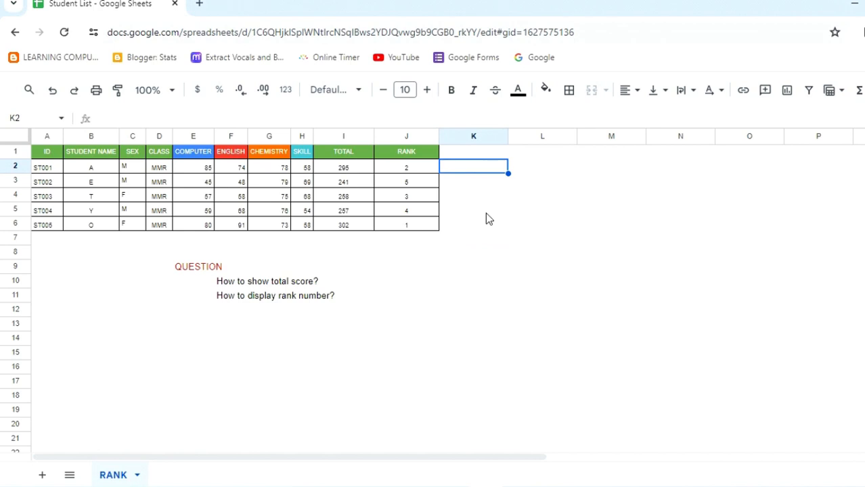
{"action": "type", "text": "=r"}
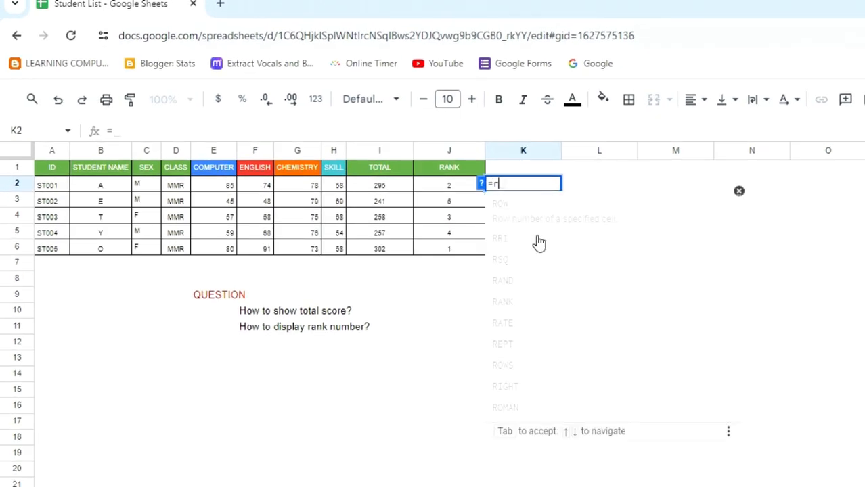
{"action": "type", "text": "ank("}
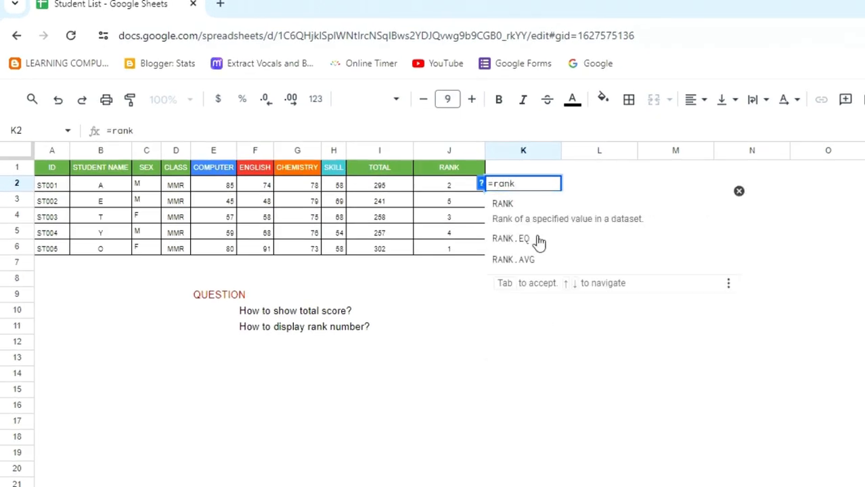
{"action": "left_click", "coordinate": [381, 187]}
{"action": "type", "text": ","}
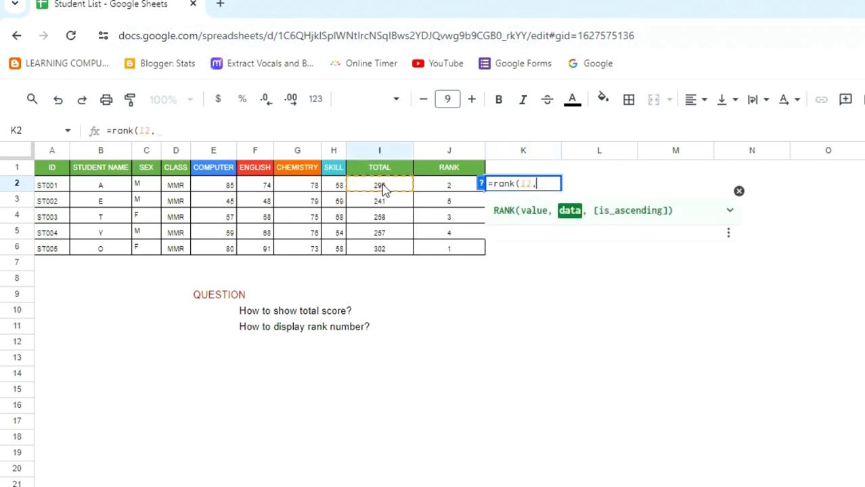
{"action": "left_click_drag", "start_coordinate": [363, 187], "coordinate": [378, 254]}
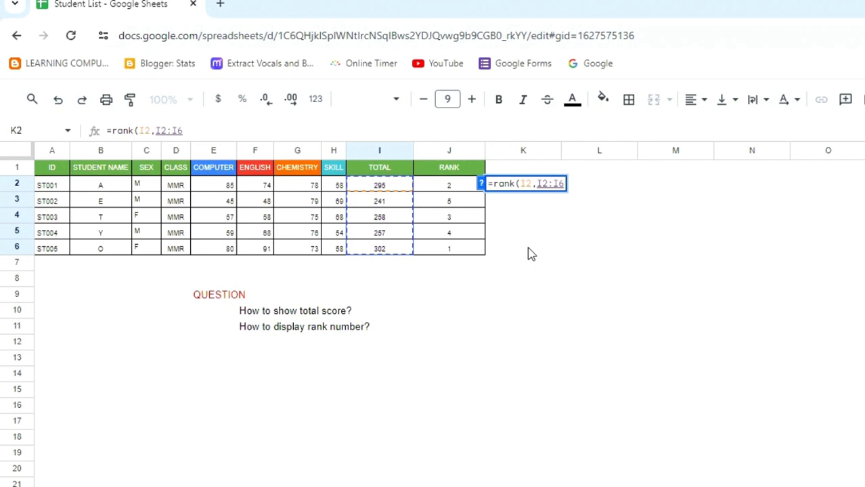
{"action": "type", "text": ",0"}
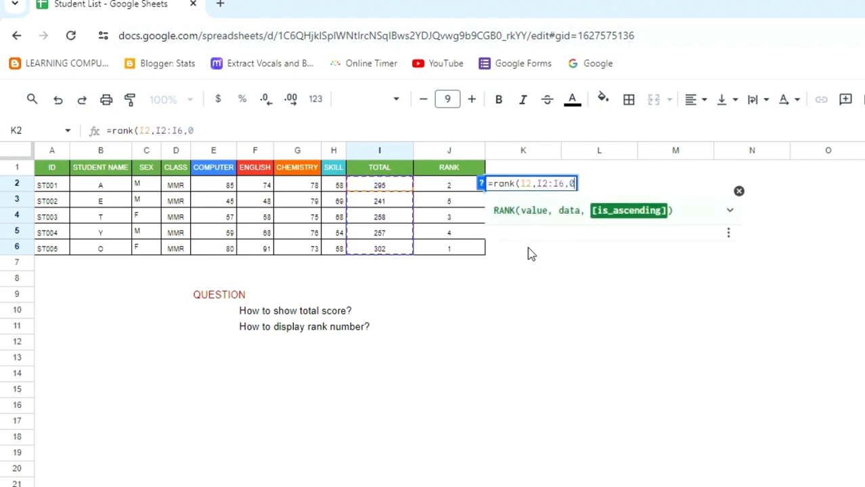
{"action": "type", "text": ")"}
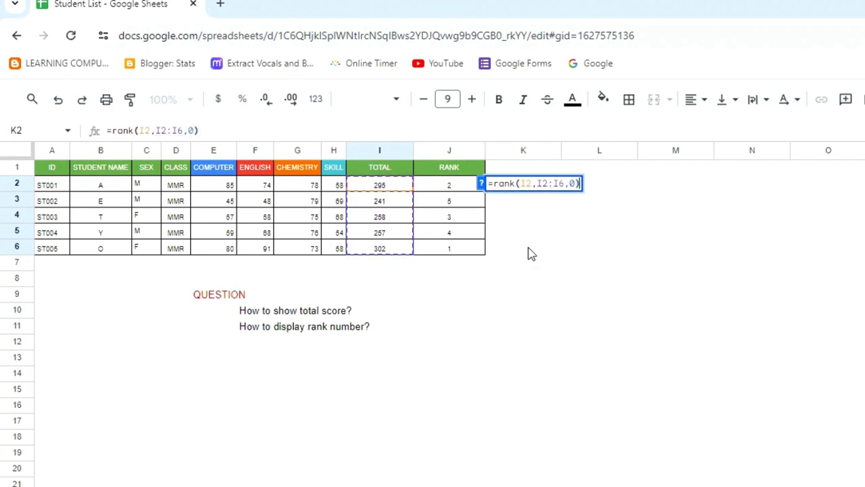
{"action": "key", "text": "Return"}
Fill the relative-range rank formula from K2 down to K6, dismissing the suggested autofill with absolute references
{"action": "left_click", "coordinate": [545, 187]}
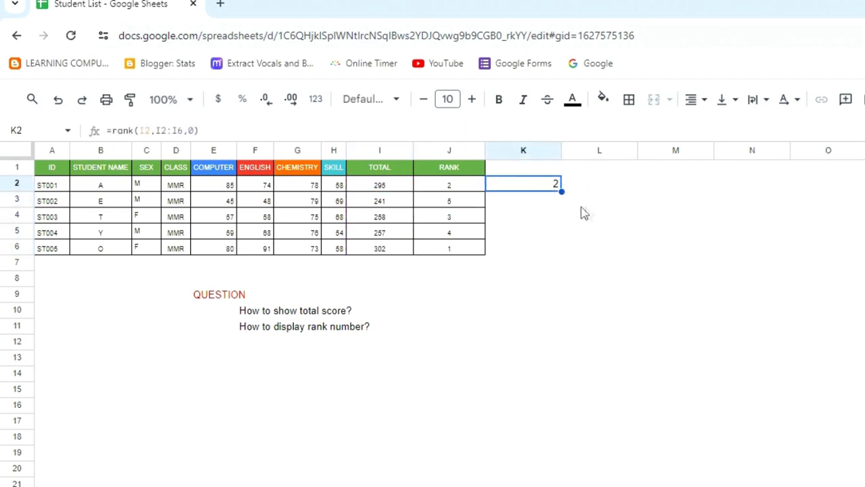
{"action": "left_click_drag", "start_coordinate": [562, 191], "coordinate": [549, 251]}
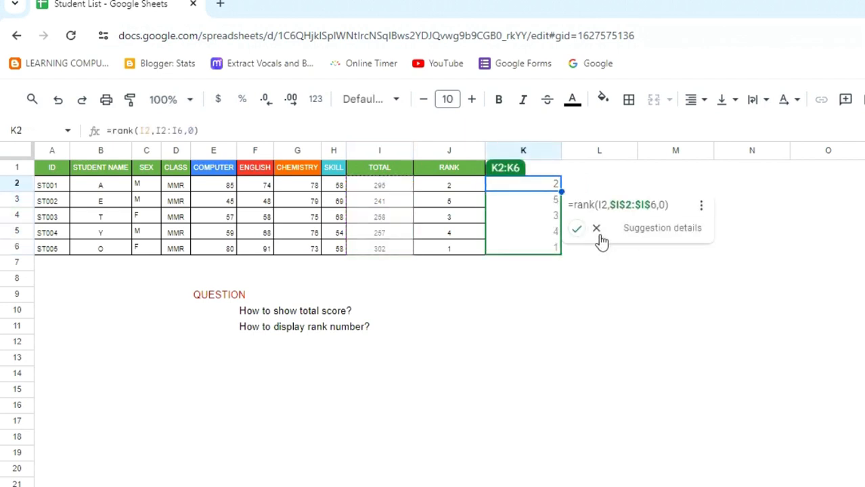
{"action": "left_click", "coordinate": [597, 230]}
{"action": "left_click", "coordinate": [677, 271]}
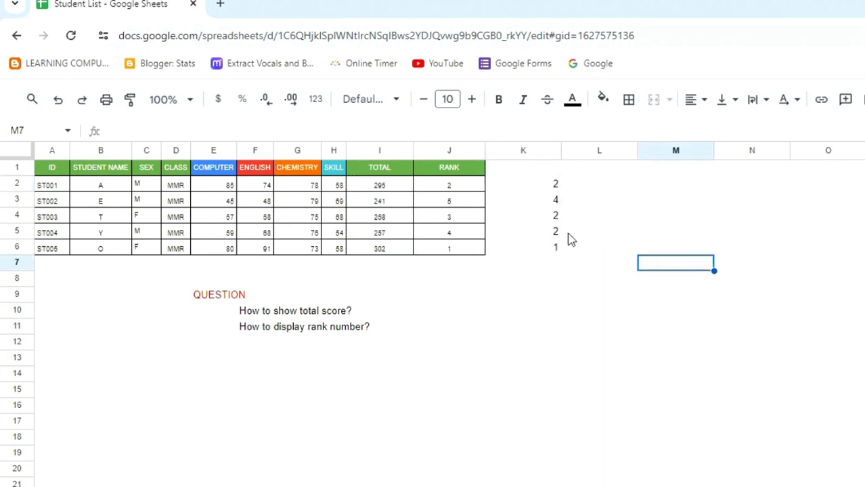
Examine the rank formulas in column K for several students and compare their results with the total scores
{"action": "left_click", "coordinate": [552, 189]}
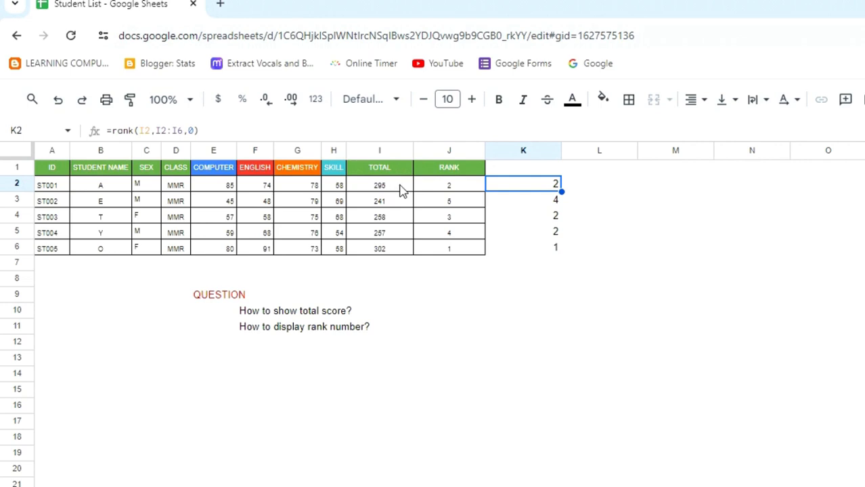
{"action": "left_click", "coordinate": [543, 249]}
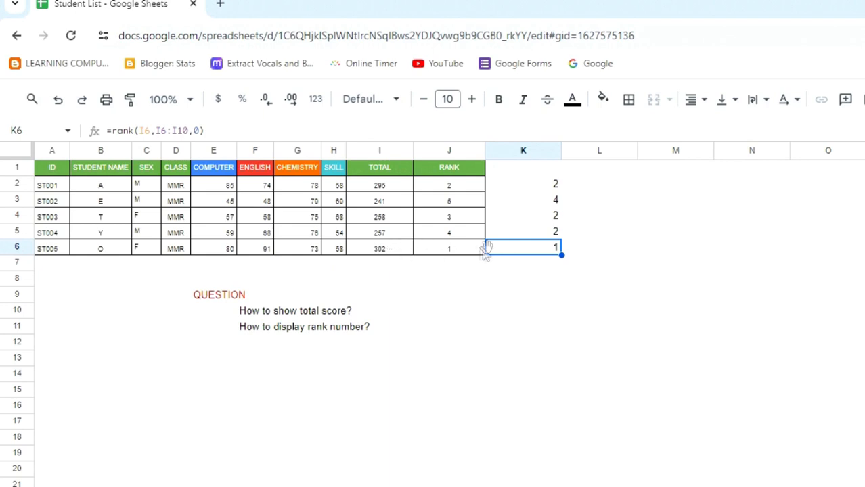
{"action": "left_click", "coordinate": [548, 235]}
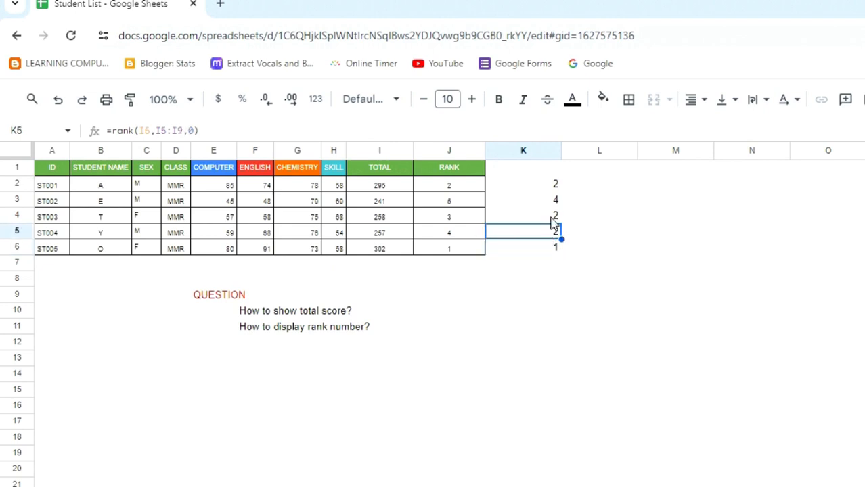
{"action": "left_click", "coordinate": [554, 224]}
{"action": "left_click", "coordinate": [553, 186]}
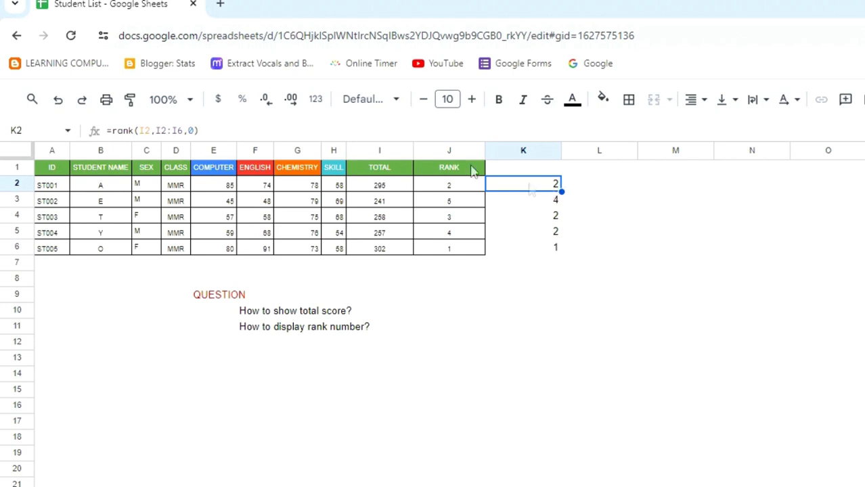
Inspect which total cells the formulas in K2 and K3 reference, and compare them with the ranks in J2:J6
{"action": "left_click", "coordinate": [309, 130]}
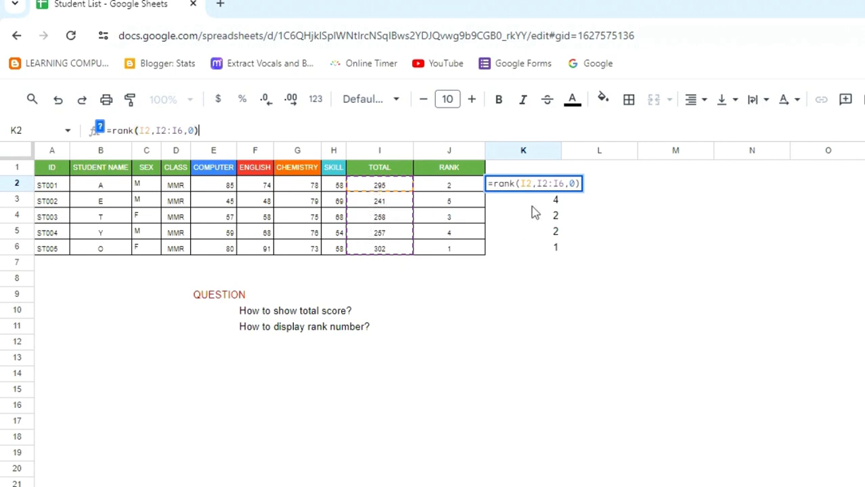
{"action": "key", "text": "Return"}
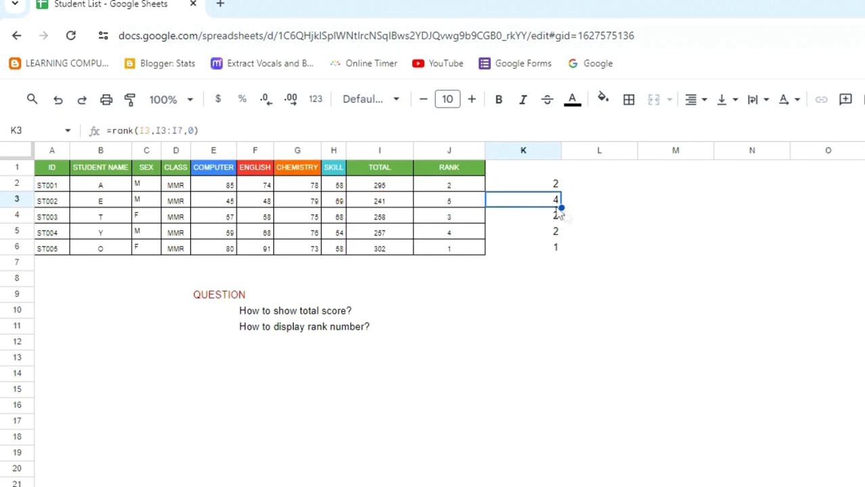
{"action": "left_click", "coordinate": [247, 130]}
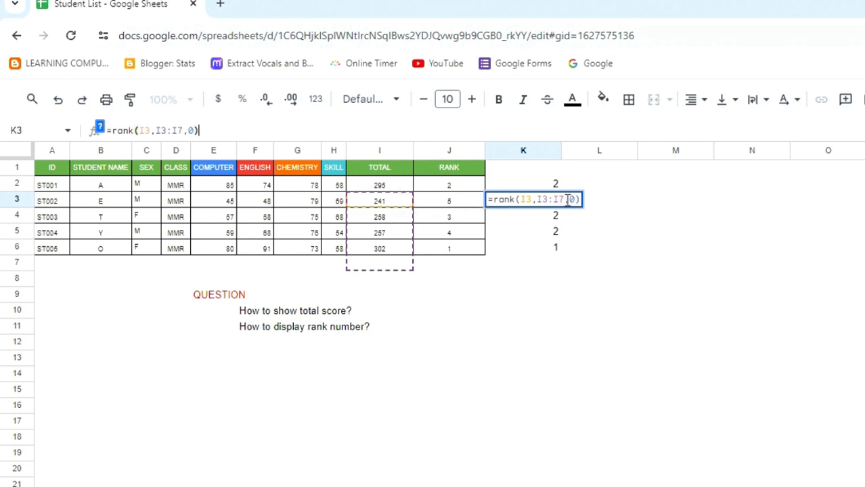
{"action": "left_click", "coordinate": [616, 220]}
{"action": "left_click_drag", "start_coordinate": [466, 185], "coordinate": [465, 249]}
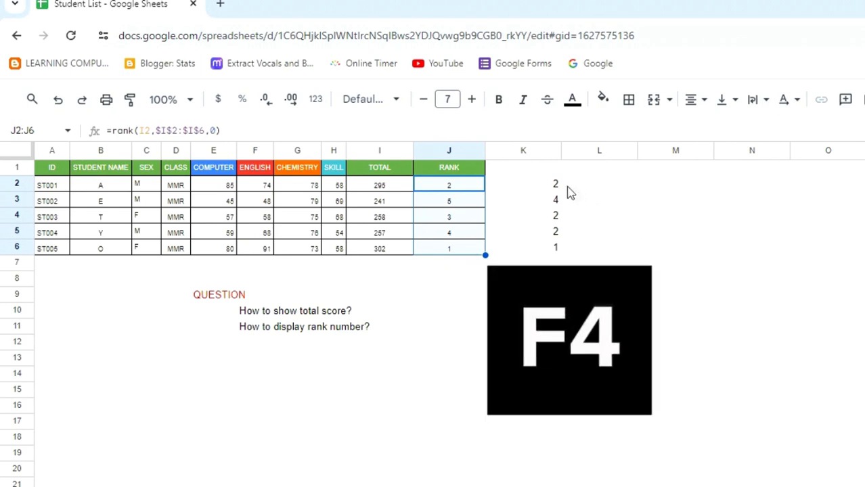
Change the data range in the K2 rank formula to the absolute reference $I$2:$I$6
{"action": "left_click", "coordinate": [550, 185]}
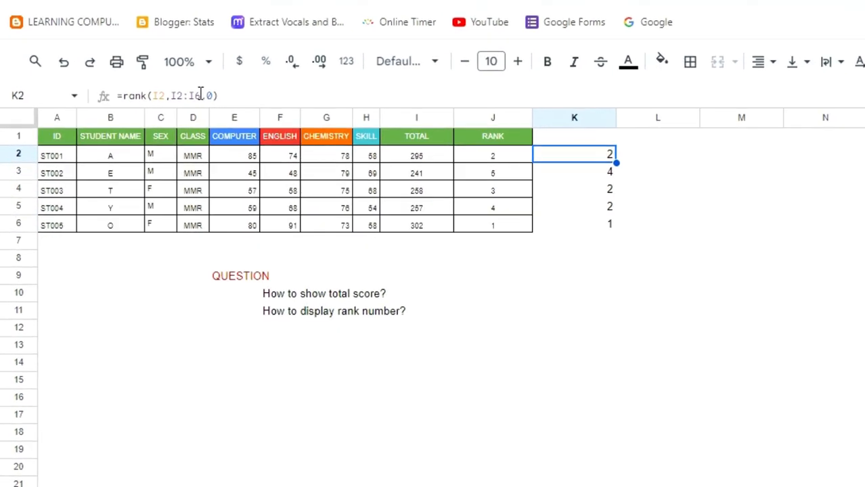
{"action": "left_click_drag", "start_coordinate": [201, 96], "coordinate": [171, 95]}
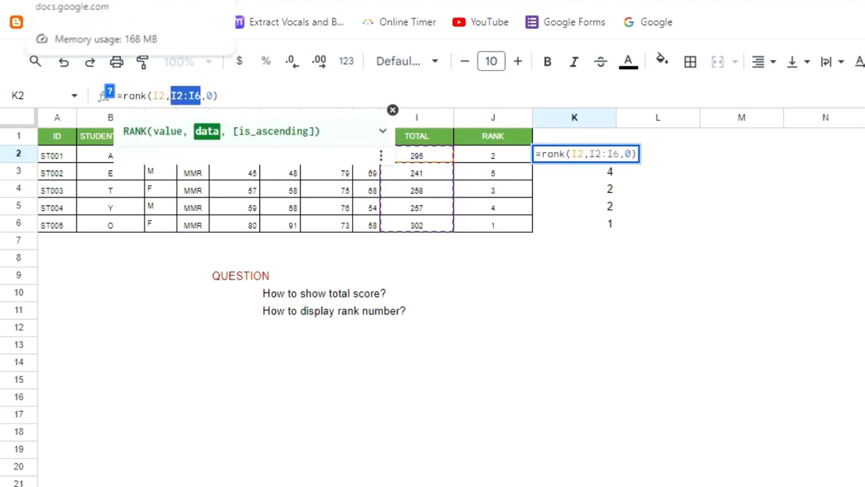
{"action": "key", "text": "F4"}
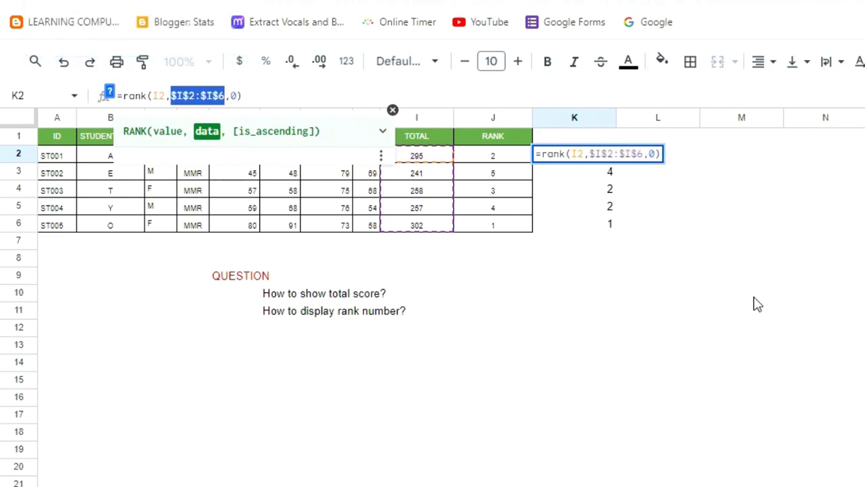
{"action": "key", "text": "Return"}
Fill the corrected absolute-range rank formula from K2 down through K6
{"action": "left_click", "coordinate": [622, 159]}
{"action": "left_click", "coordinate": [609, 161]}
{"action": "left_click_drag", "start_coordinate": [616, 162], "coordinate": [616, 227]}
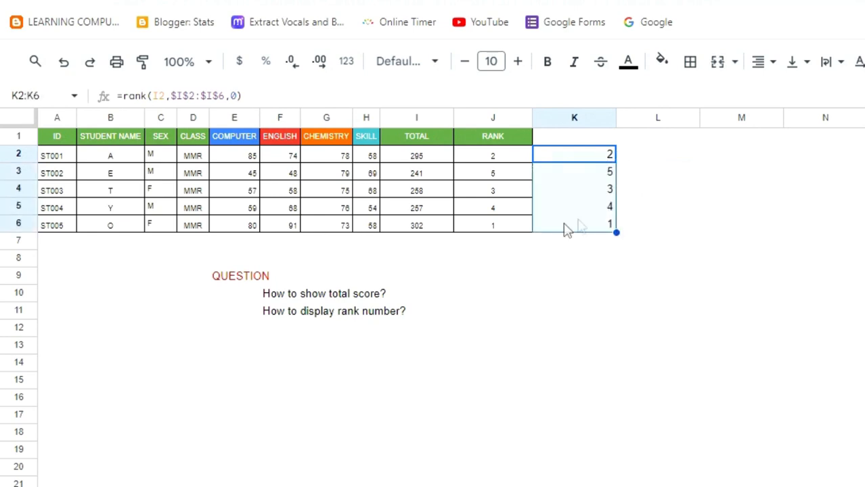
{"action": "left_click", "coordinate": [704, 191]}
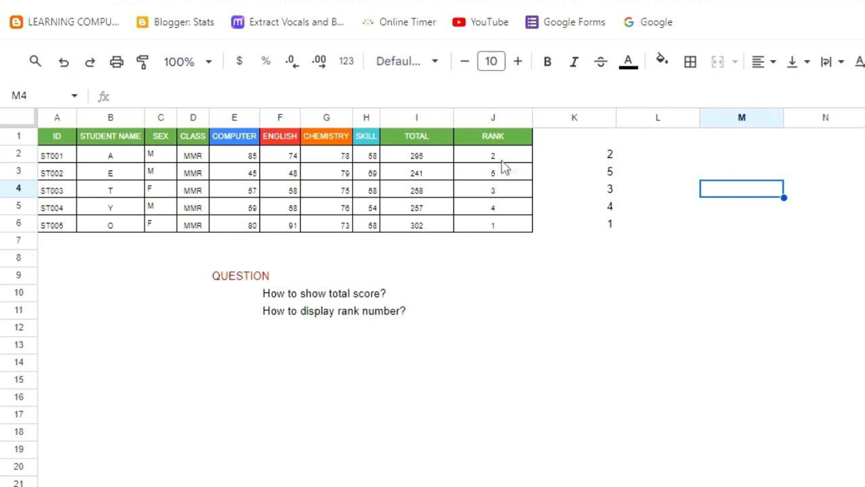
Compare columns J and K, and examine the is_ascending argument of the rank formula in K2
{"action": "left_click_drag", "start_coordinate": [513, 163], "coordinate": [494, 224]}
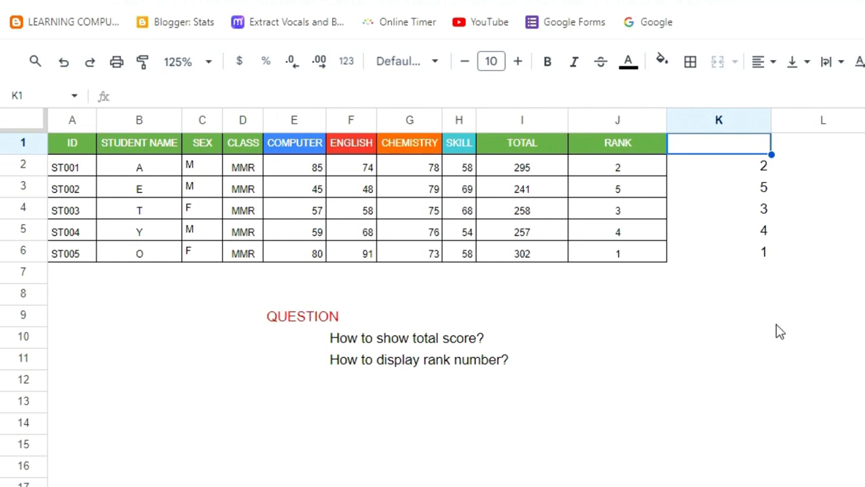
{"action": "left_click", "coordinate": [721, 172]}
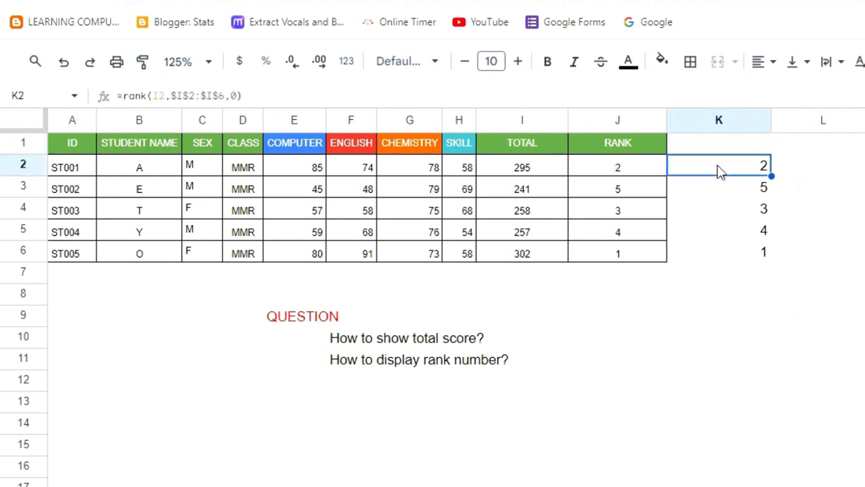
{"action": "left_click", "coordinate": [244, 95]}
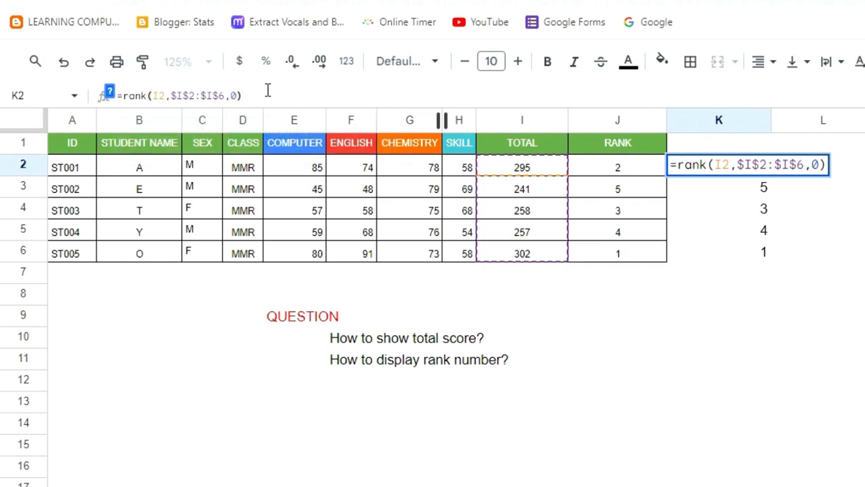
{"action": "key", "text": "Left"}
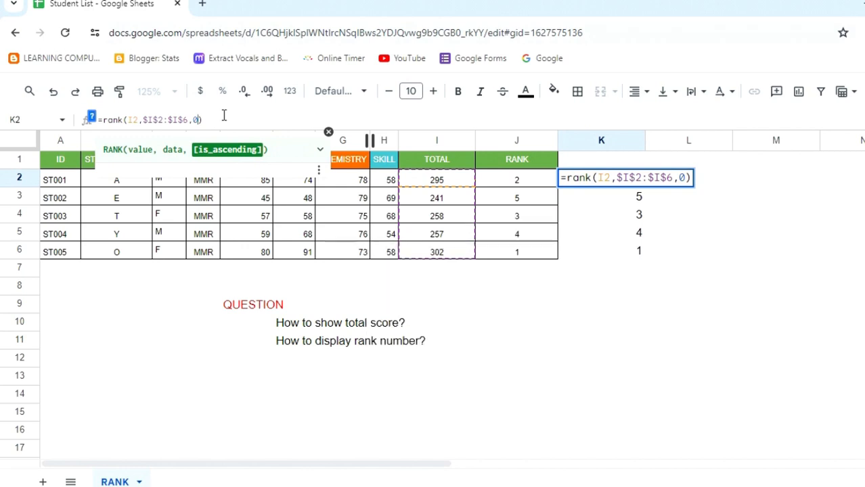
{"action": "key", "text": "Return"}
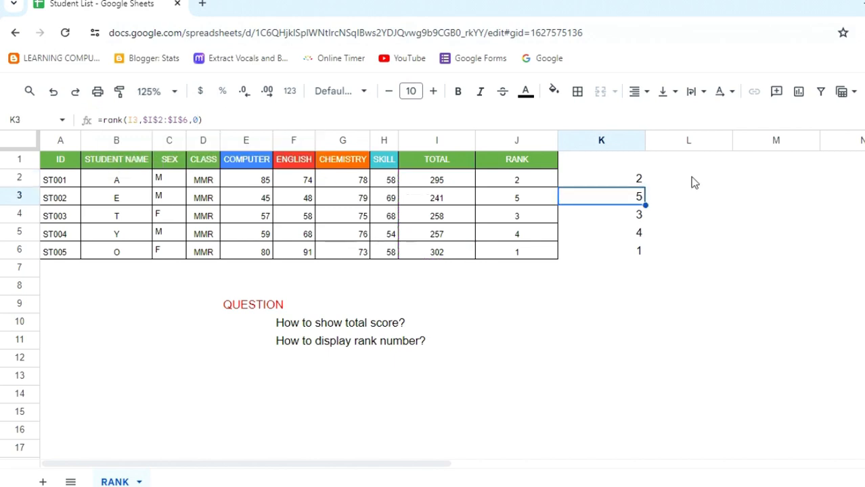
Enter =rank(I2,$I$2:$I$6,1) in L2 and fill it down through L6 with the suggested autofill
{"action": "left_click", "coordinate": [692, 178]}
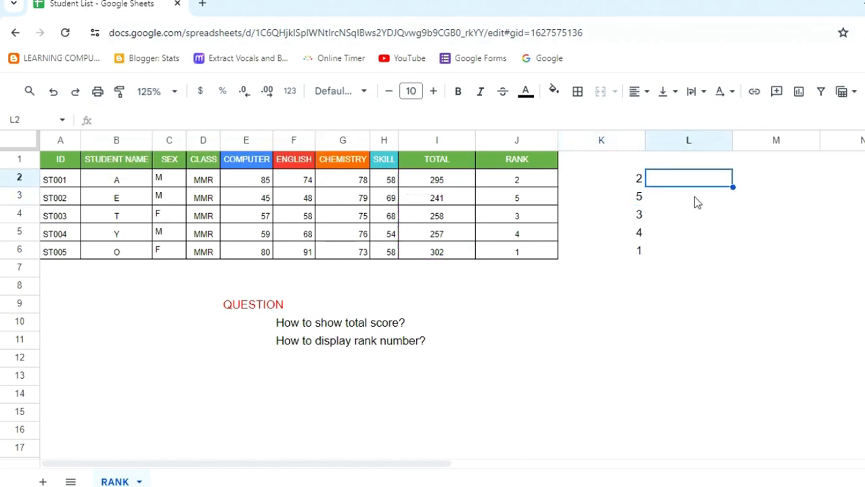
{"action": "type", "text": "="}
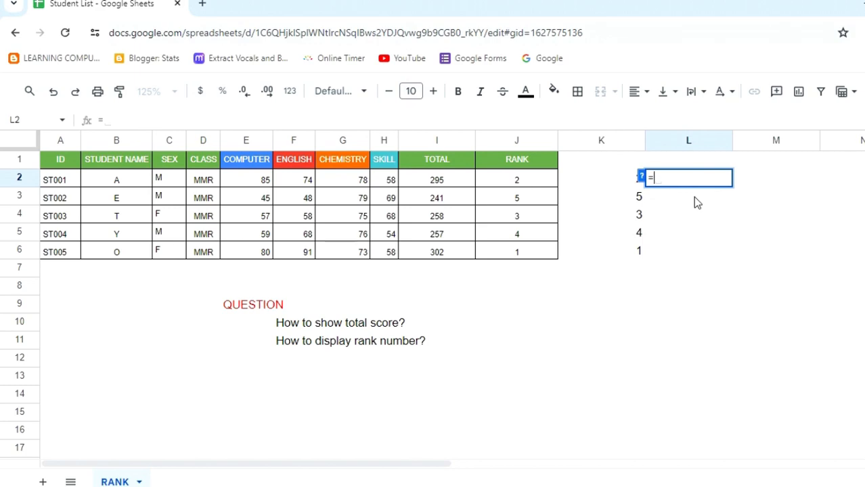
{"action": "type", "text": "ran"}
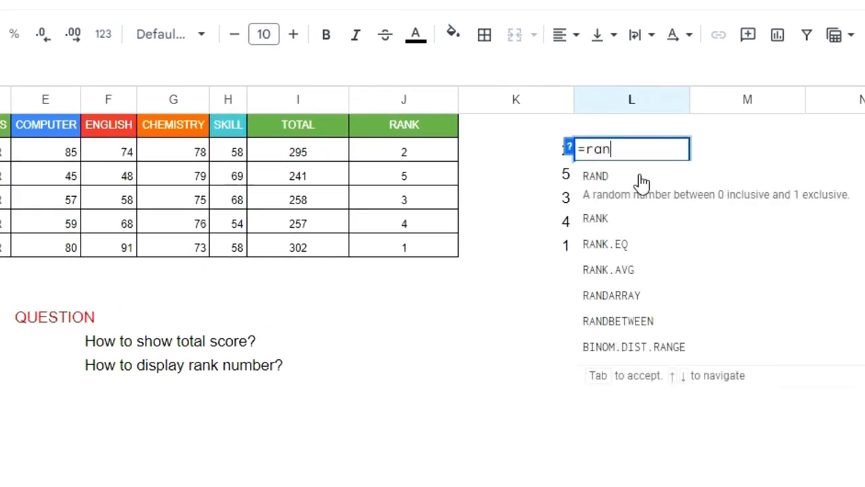
{"action": "type", "text": "k("}
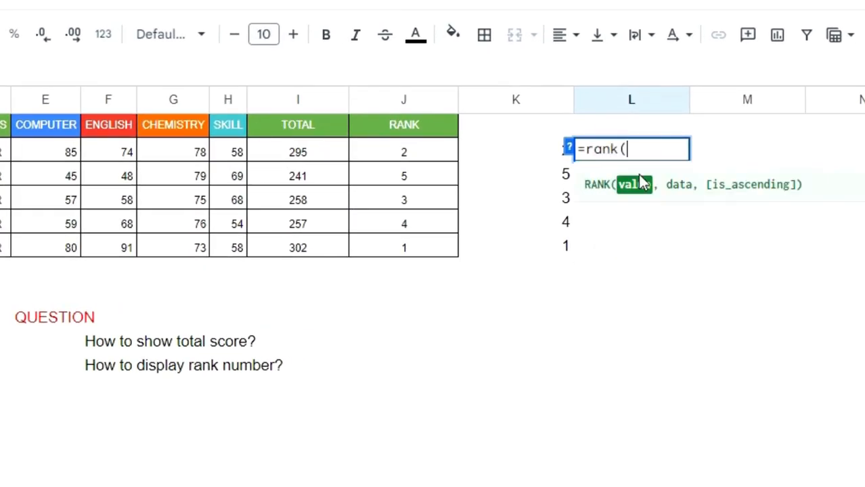
{"action": "left_click", "coordinate": [324, 151]}
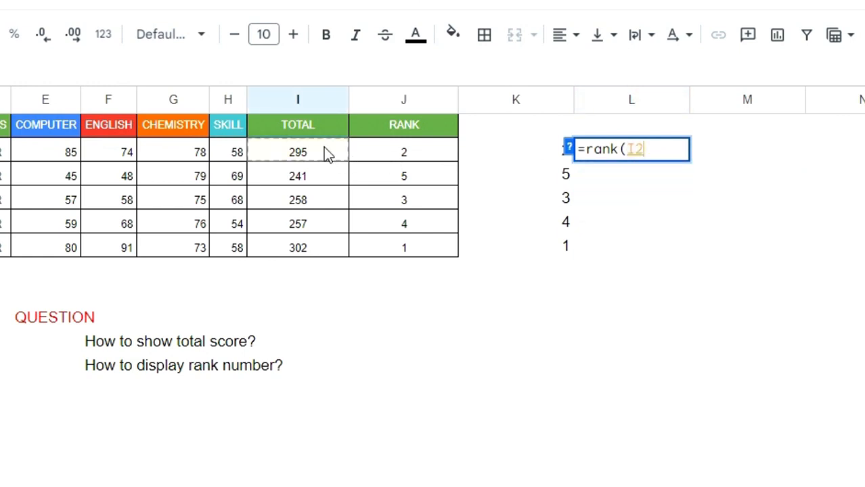
{"action": "type", "text": ","}
{"action": "left_click_drag", "start_coordinate": [323, 149], "coordinate": [321, 247]}
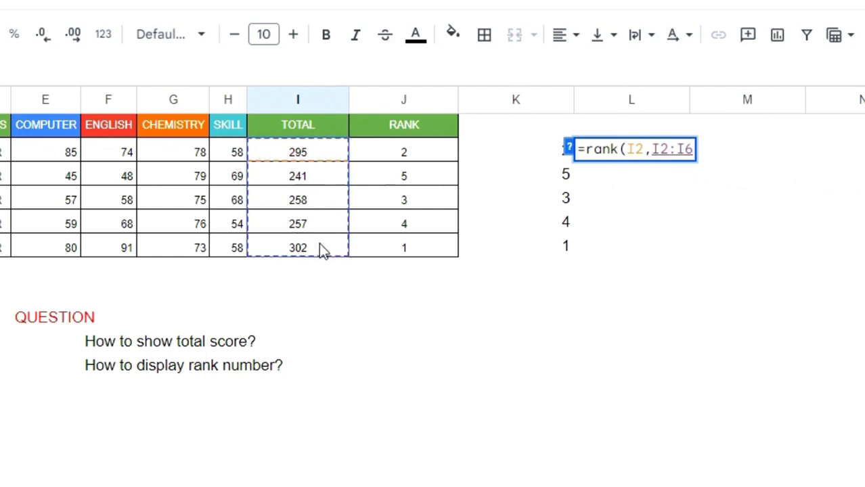
{"action": "key", "text": "F4"}
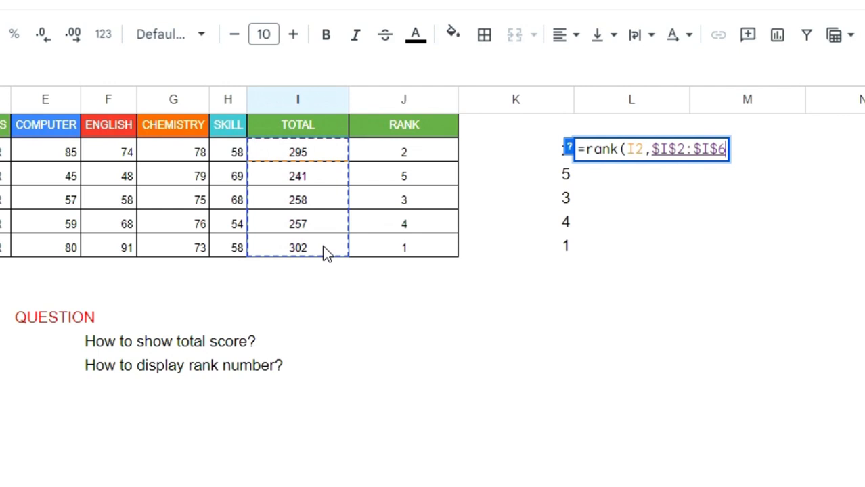
{"action": "type", "text": ","}
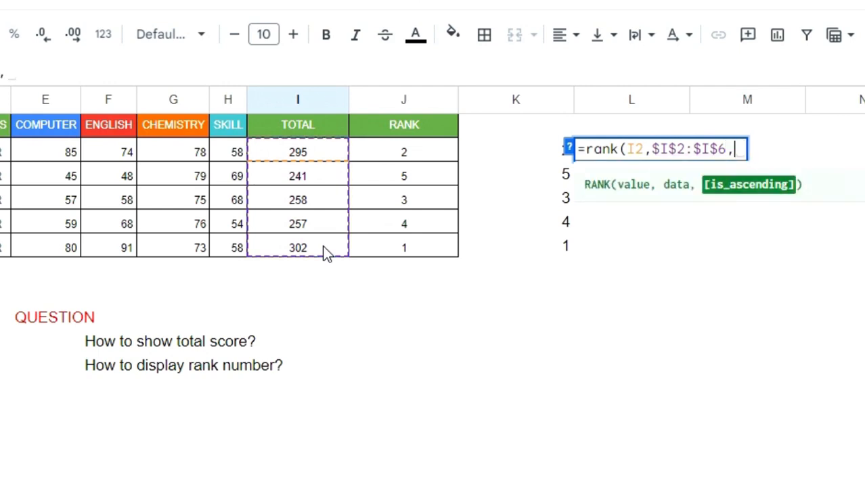
{"action": "type", "text": "1)"}
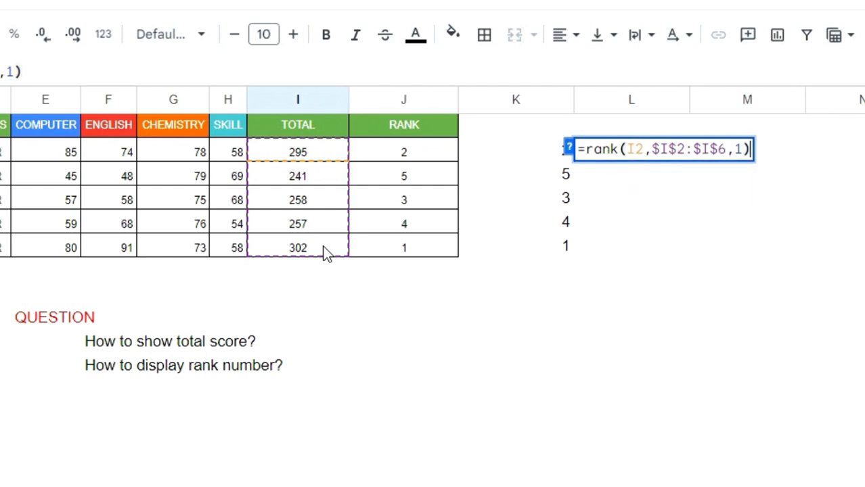
{"action": "key", "text": "Return"}
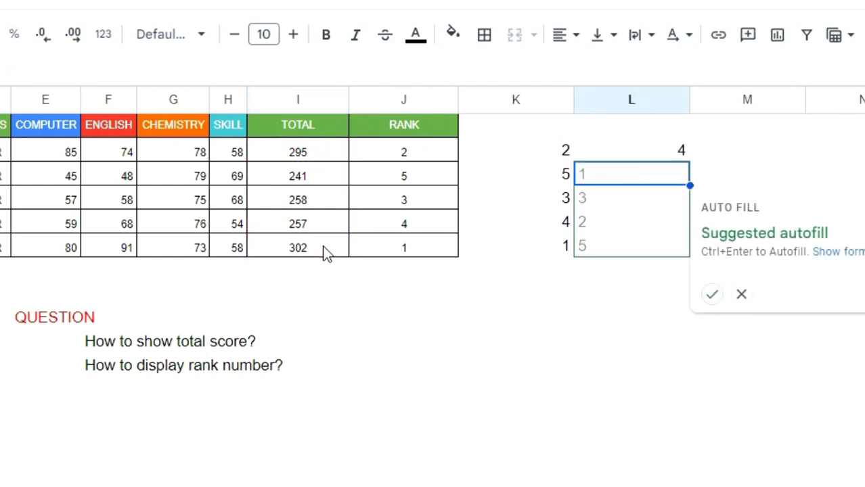
{"action": "left_click", "coordinate": [712, 295]}
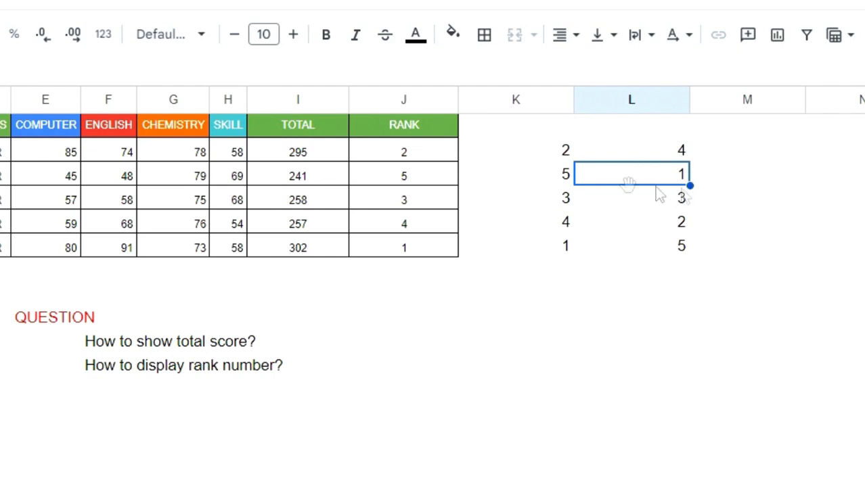
Compare individual ranks in columns K and L against the totals in column I, focusing on rows 2, 3 and 6
{"action": "left_click", "coordinate": [566, 182]}
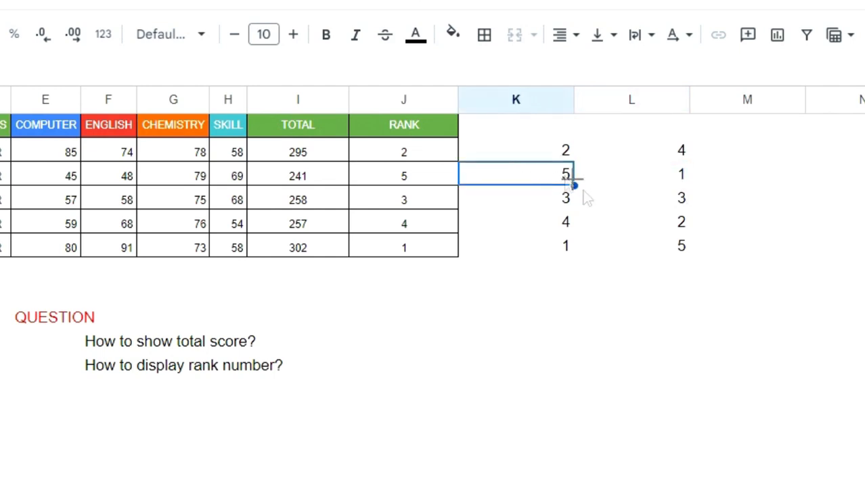
{"action": "left_click", "coordinate": [326, 177]}
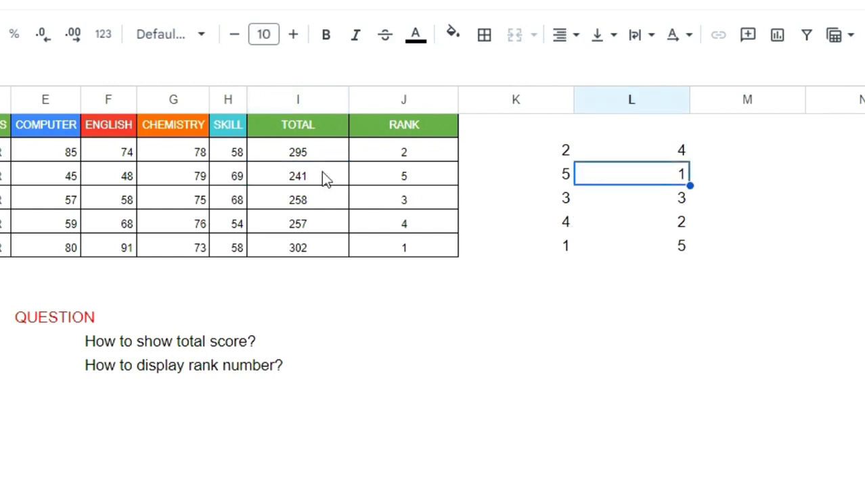
{"action": "left_click", "coordinate": [669, 154]}
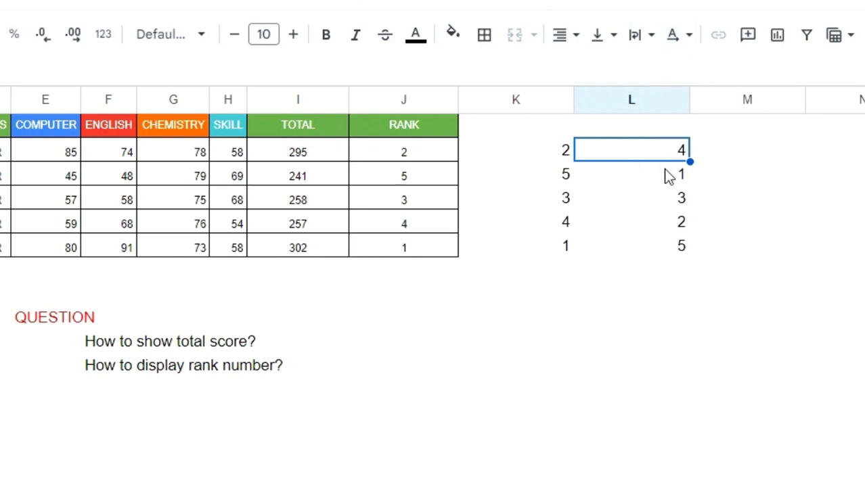
{"action": "left_click", "coordinate": [319, 253]}
{"action": "left_click", "coordinate": [561, 250]}
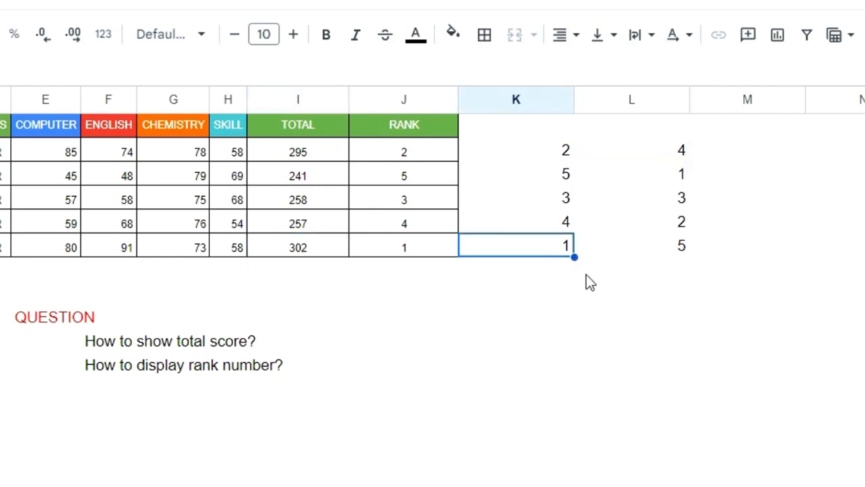
{"action": "left_click", "coordinate": [679, 252]}
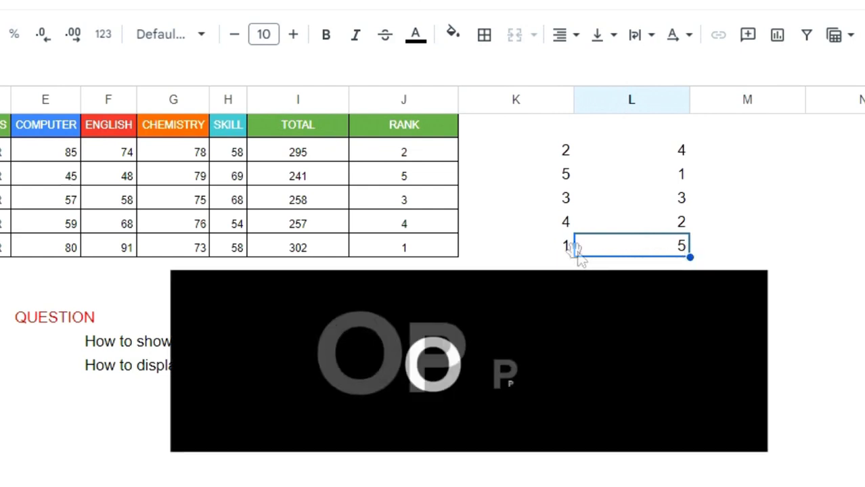
{"action": "left_click", "coordinate": [554, 247]}
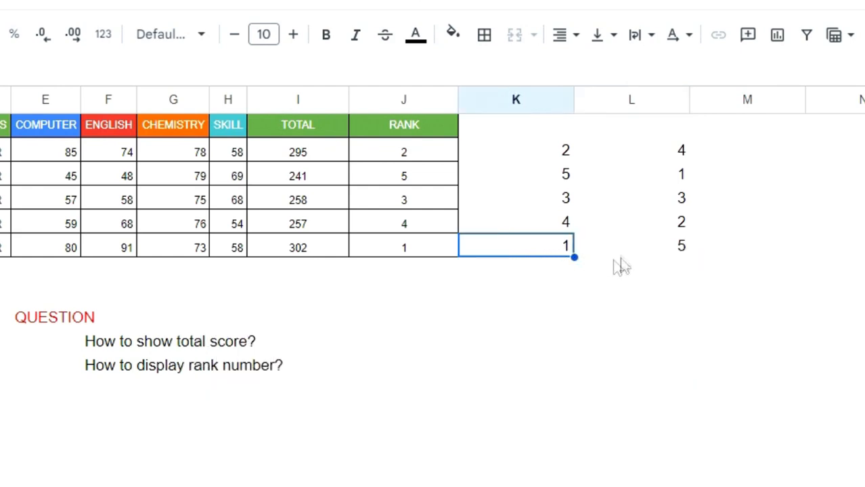
{"action": "left_click", "coordinate": [668, 254]}
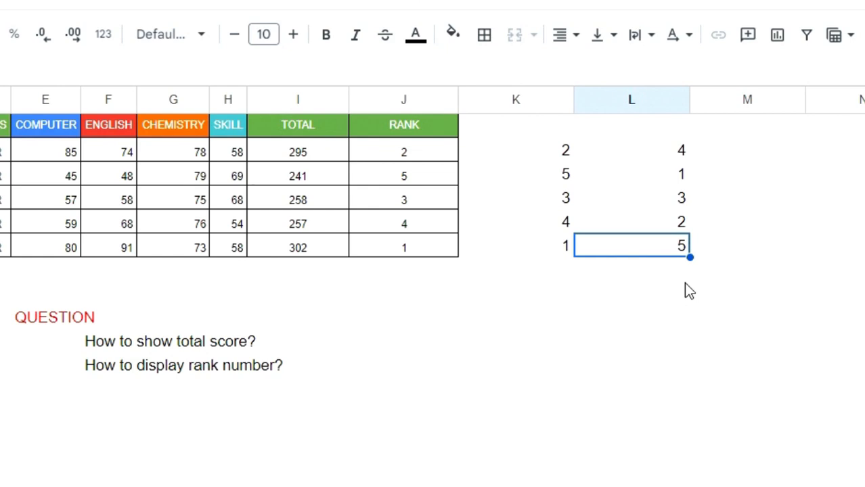
Review the full descending rank range K2:K6 against the ascending rank range L2:L6
{"action": "left_click_drag", "start_coordinate": [534, 150], "coordinate": [554, 257]}
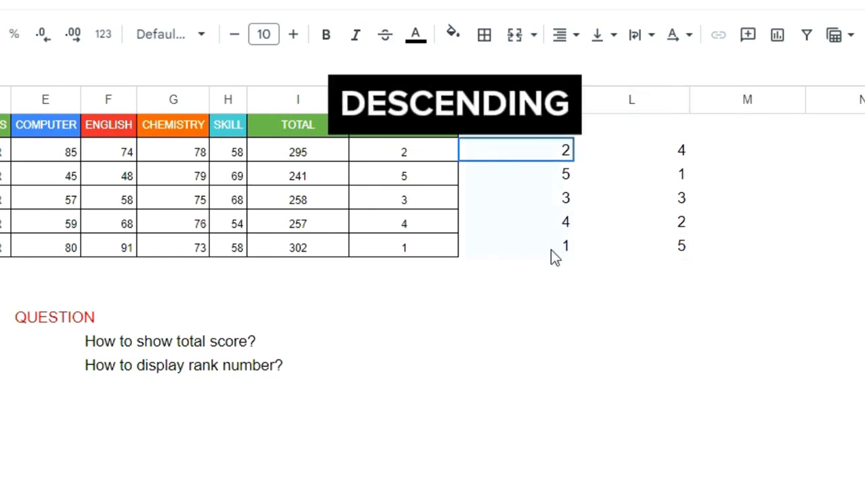
{"action": "left_click_drag", "start_coordinate": [677, 153], "coordinate": [672, 192]}
{"action": "left_click_drag", "start_coordinate": [668, 225], "coordinate": [662, 253]}
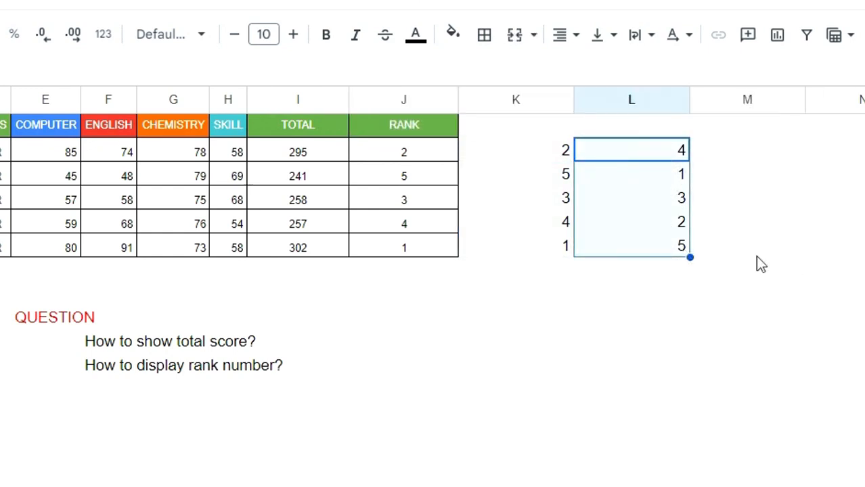
{"action": "left_click", "coordinate": [649, 339]}
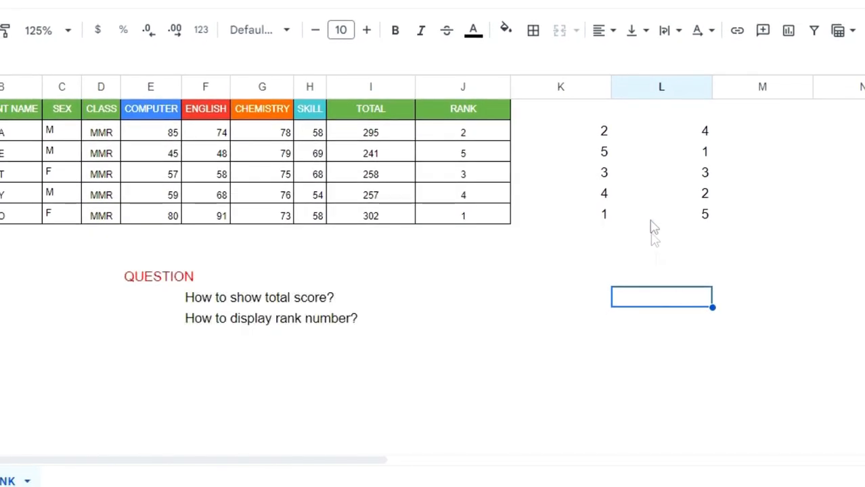
{"action": "left_click_drag", "start_coordinate": [602, 135], "coordinate": [599, 218]}
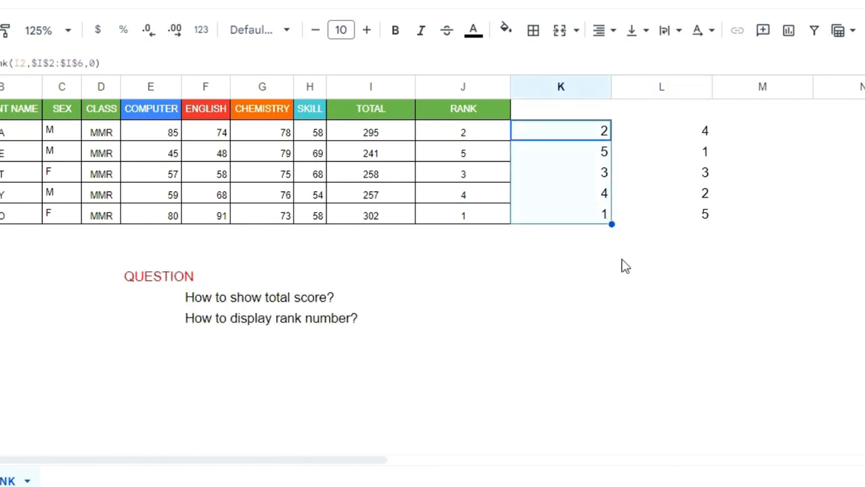
{"action": "left_click", "coordinate": [652, 263]}
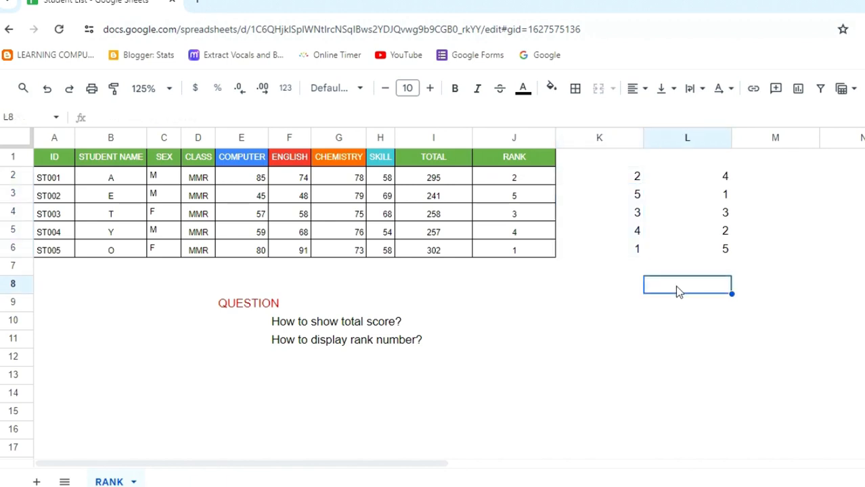